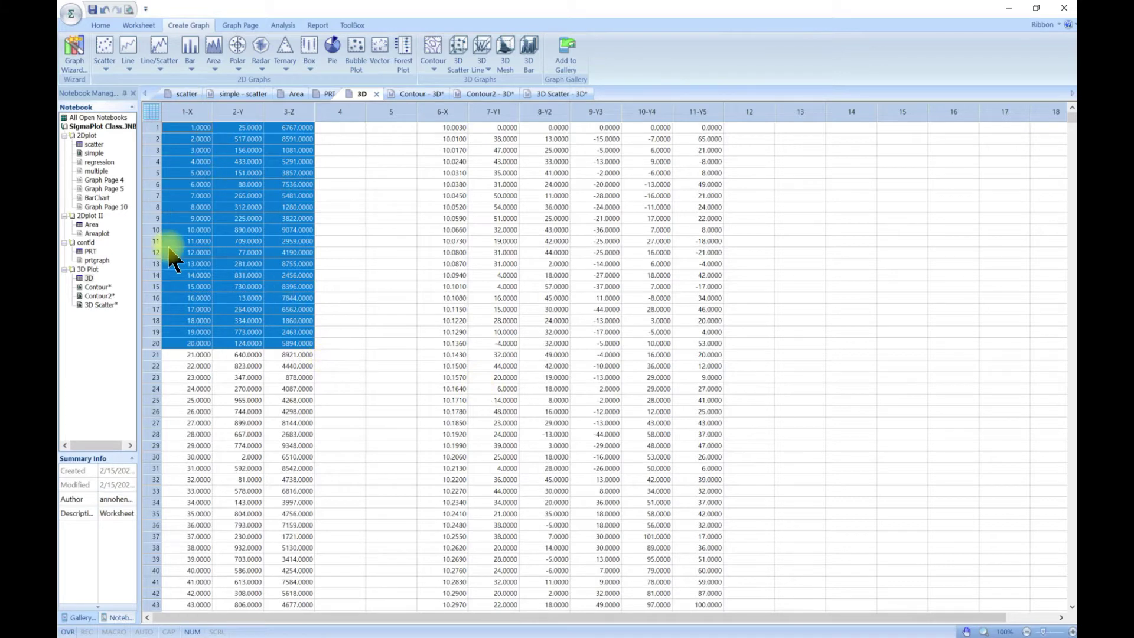
# Step: Create a 3D scatter graph from rows 1–20 of the X, Y and Z columns using the XYZ Triplet data format
pyautogui.click(465, 59)
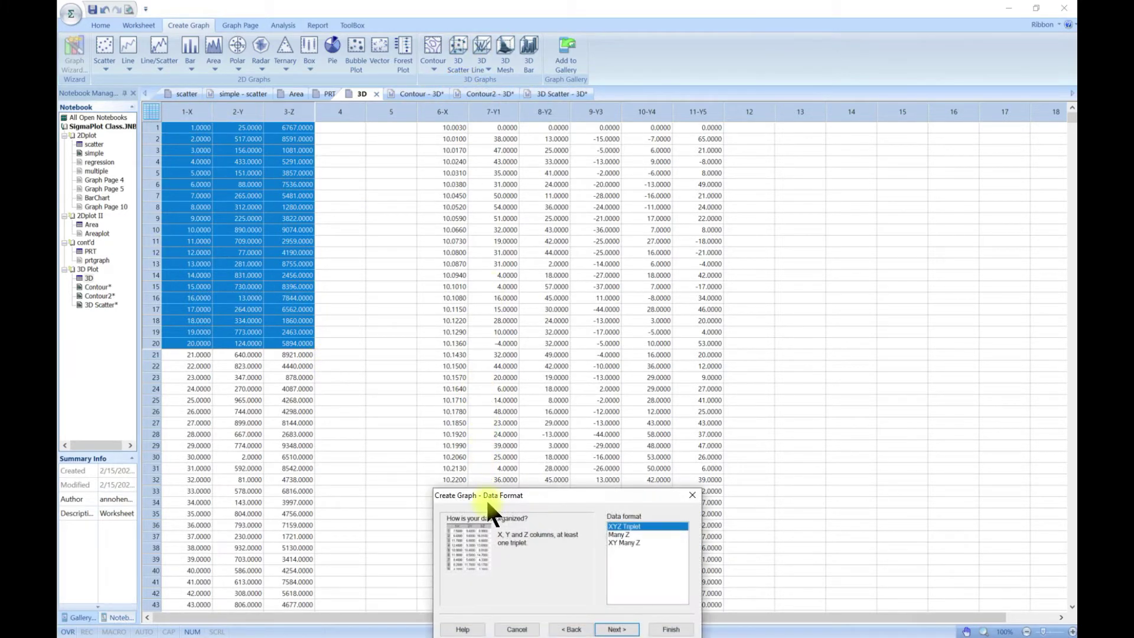
pyautogui.moveTo(486, 497); pyautogui.dragTo(410, 220)
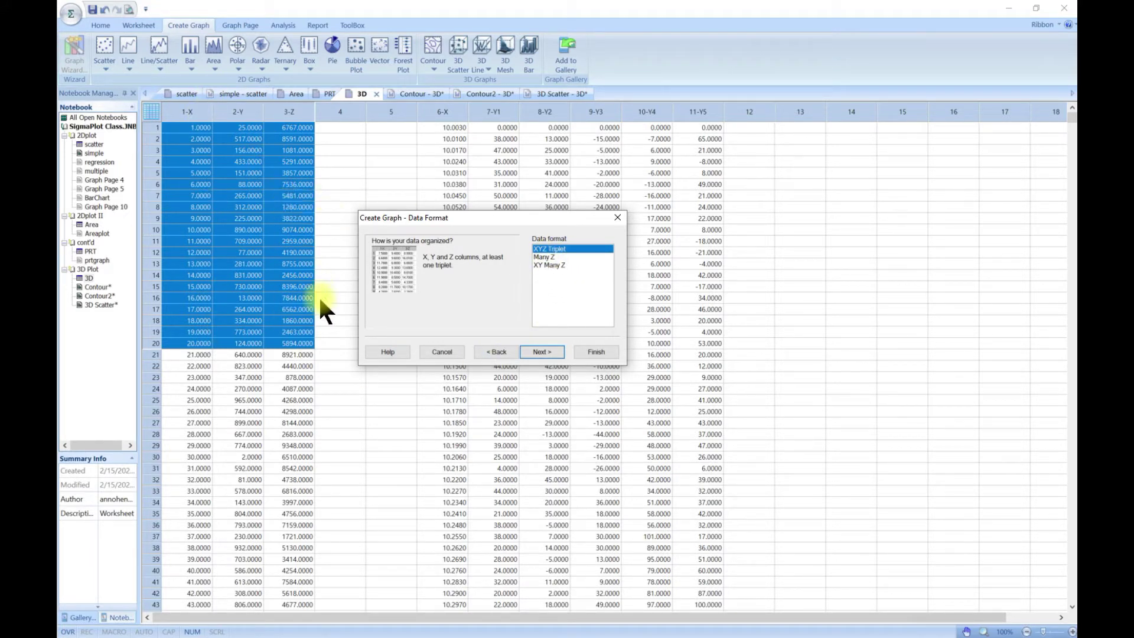
pyautogui.click(544, 257)
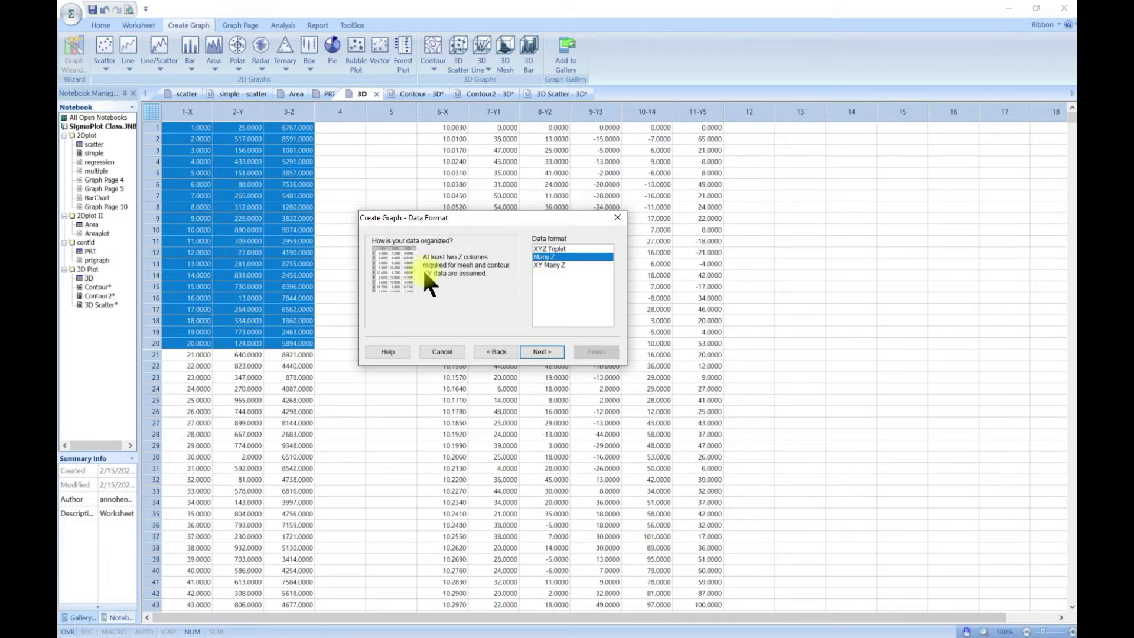
pyautogui.click(558, 249)
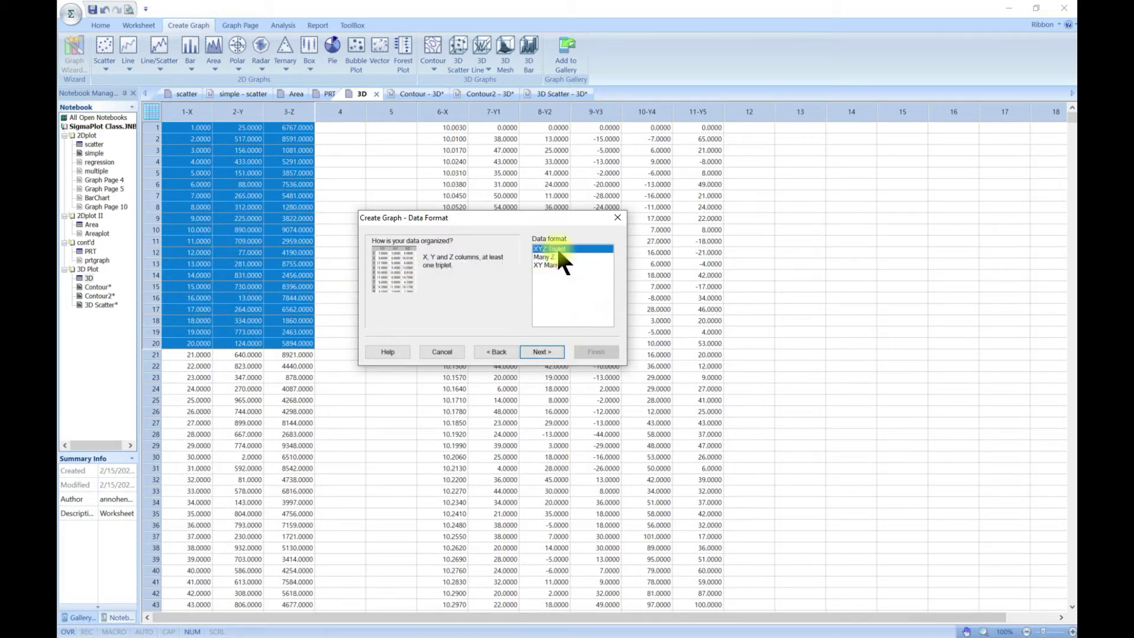
pyautogui.click(542, 352)
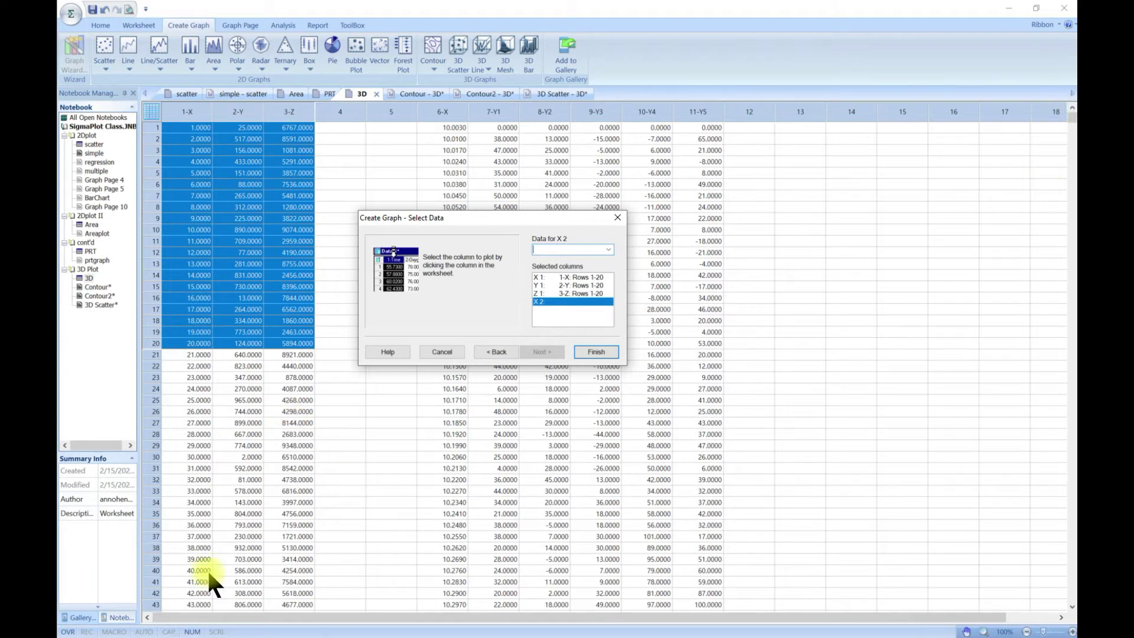
pyautogui.click(594, 352)
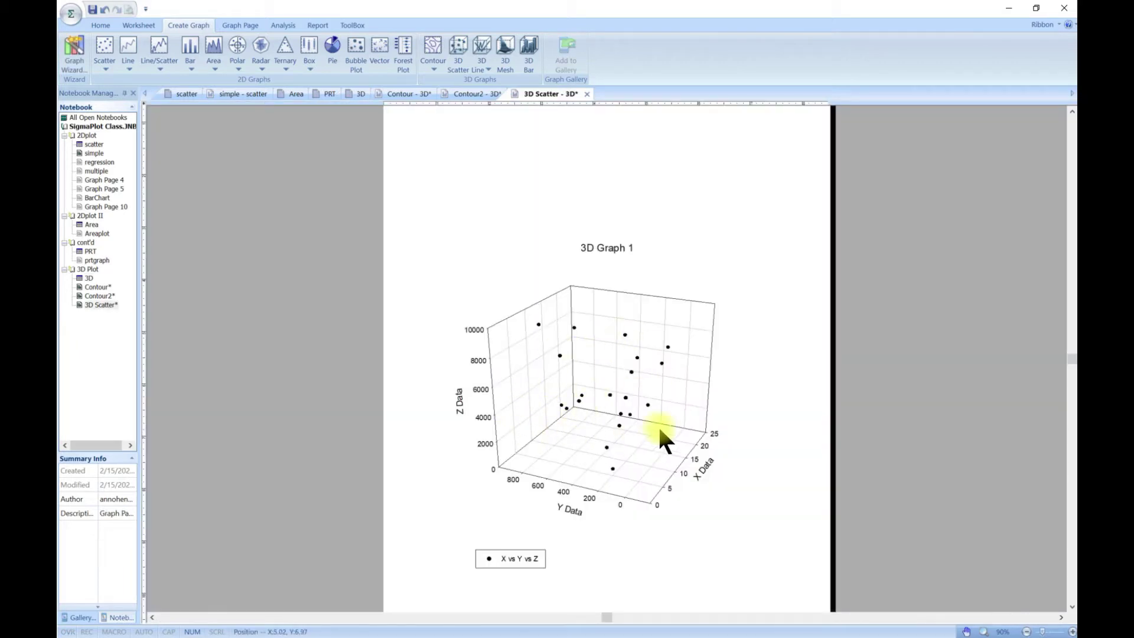
# Step: Move the 3D scatter graph slightly up and to the right on its page
pyautogui.scroll(3, 651, 415)
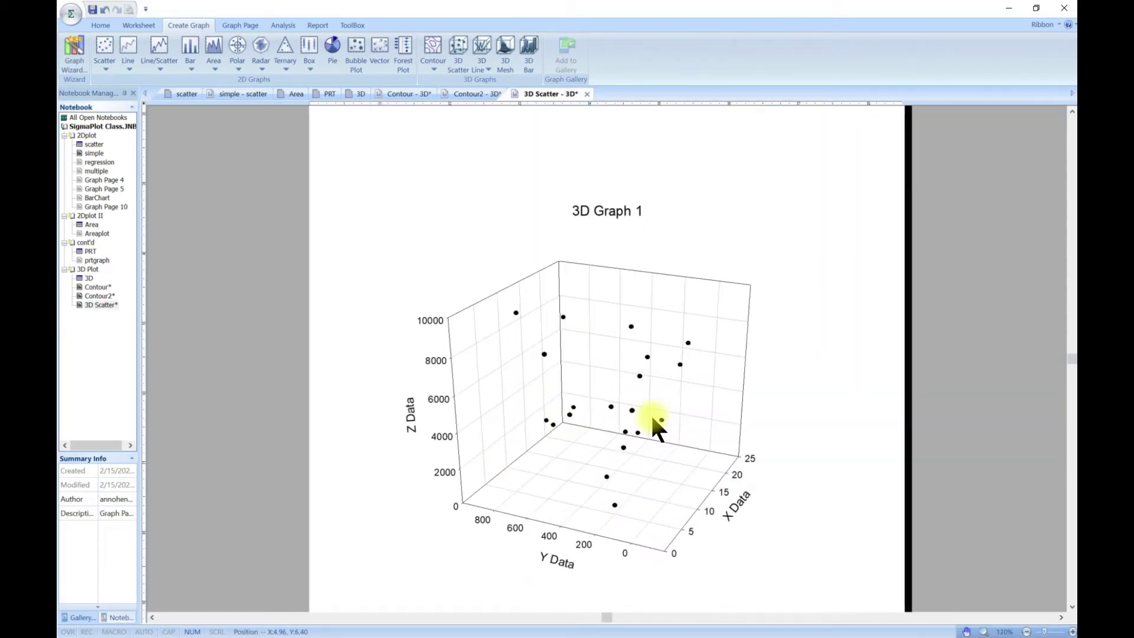
pyautogui.scroll(-2, 650, 413)
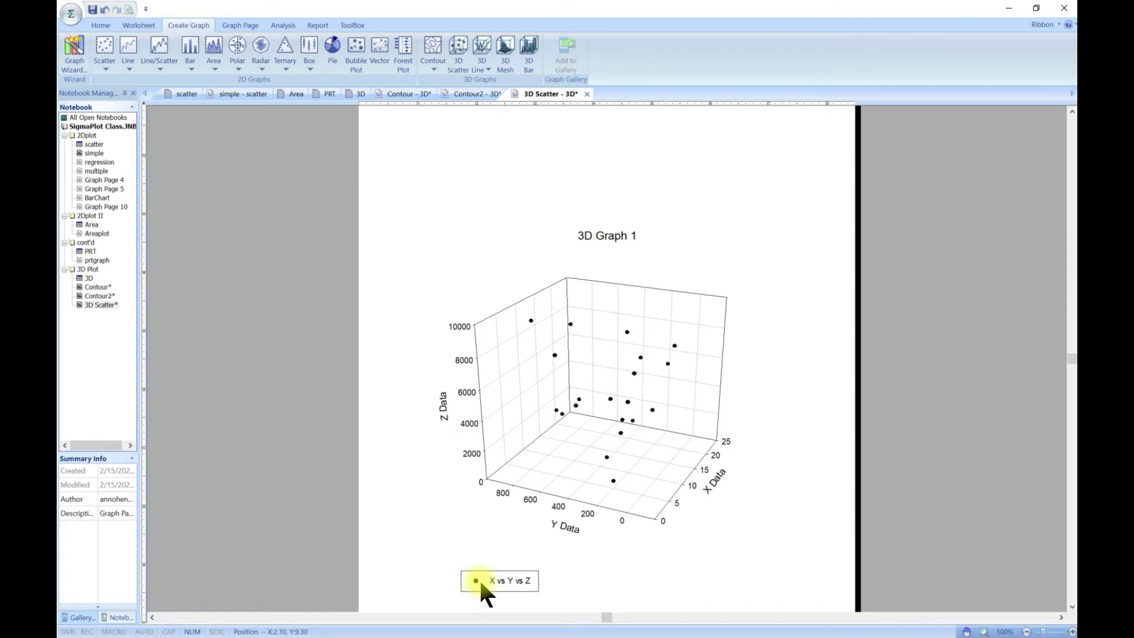
pyautogui.scroll(2, 610, 346)
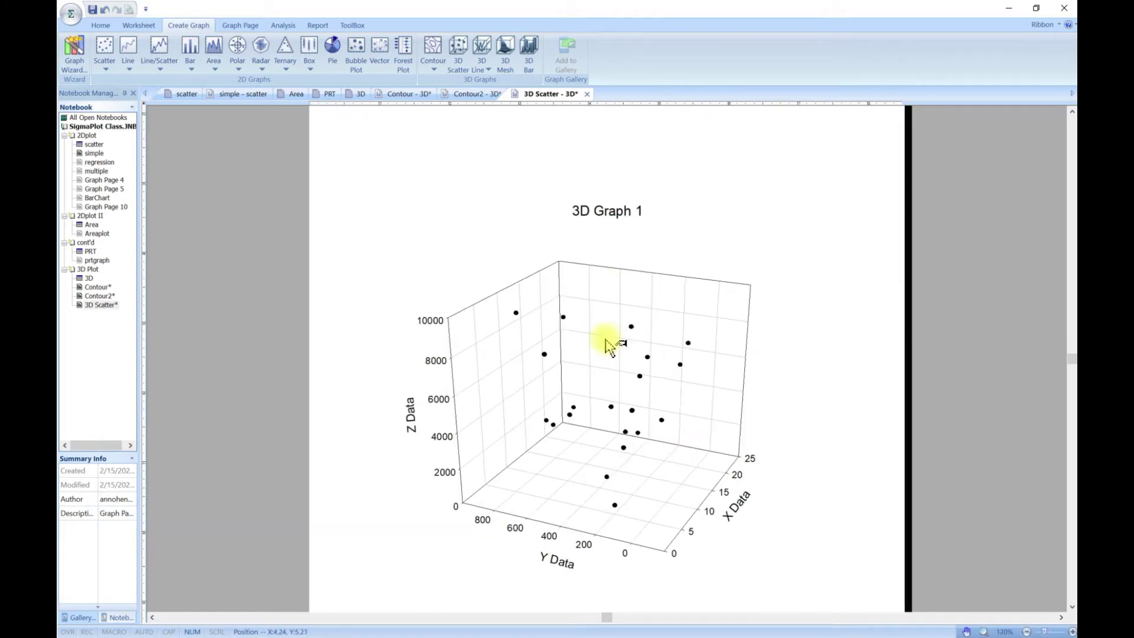
pyautogui.scroll(2, 610, 345)
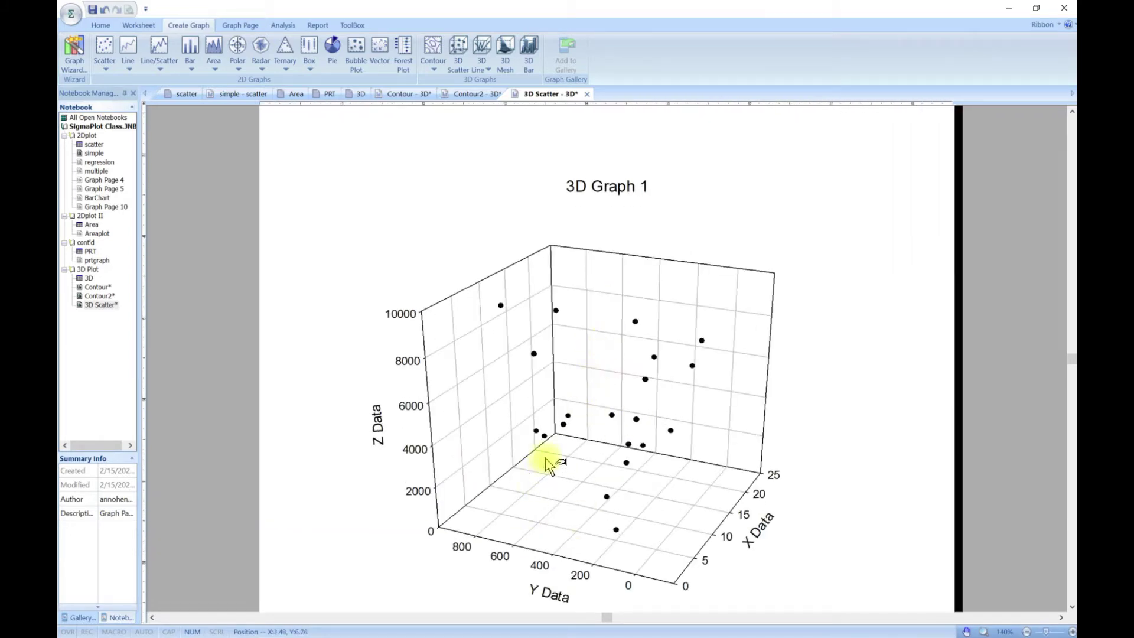
pyautogui.click(597, 455)
pyautogui.moveTo(595, 452); pyautogui.dragTo(616, 435)
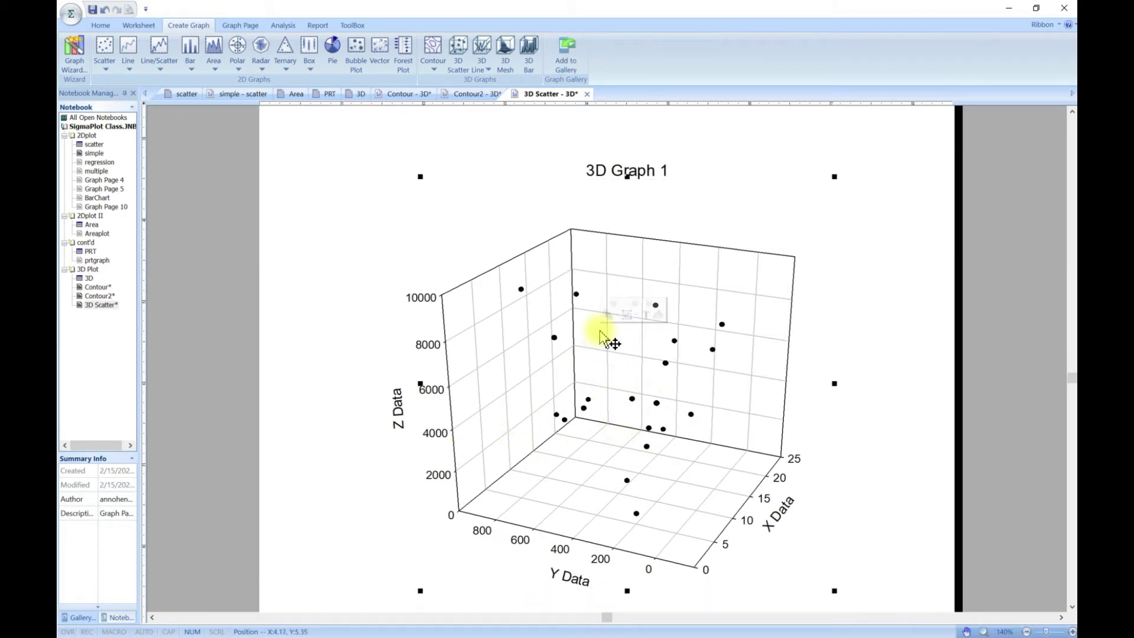
# Step: Open the 3D graph's properties and examine its title and legend settings together with the legend on the page
pyautogui.moveTo(313, 91); pyautogui.dragTo(224, 108)
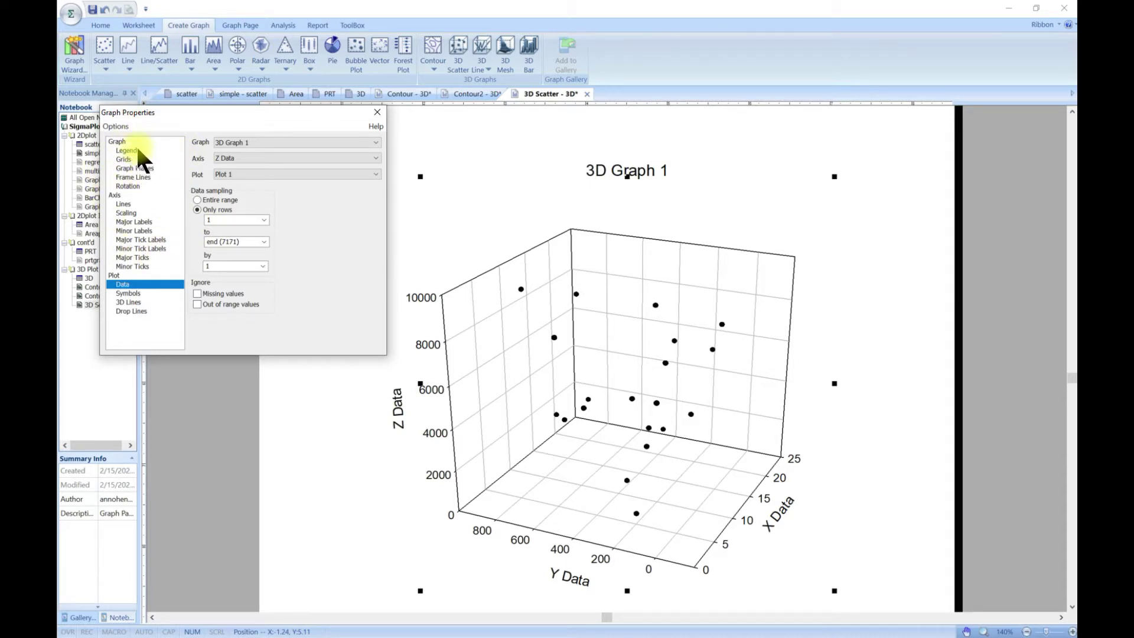
pyautogui.click(119, 143)
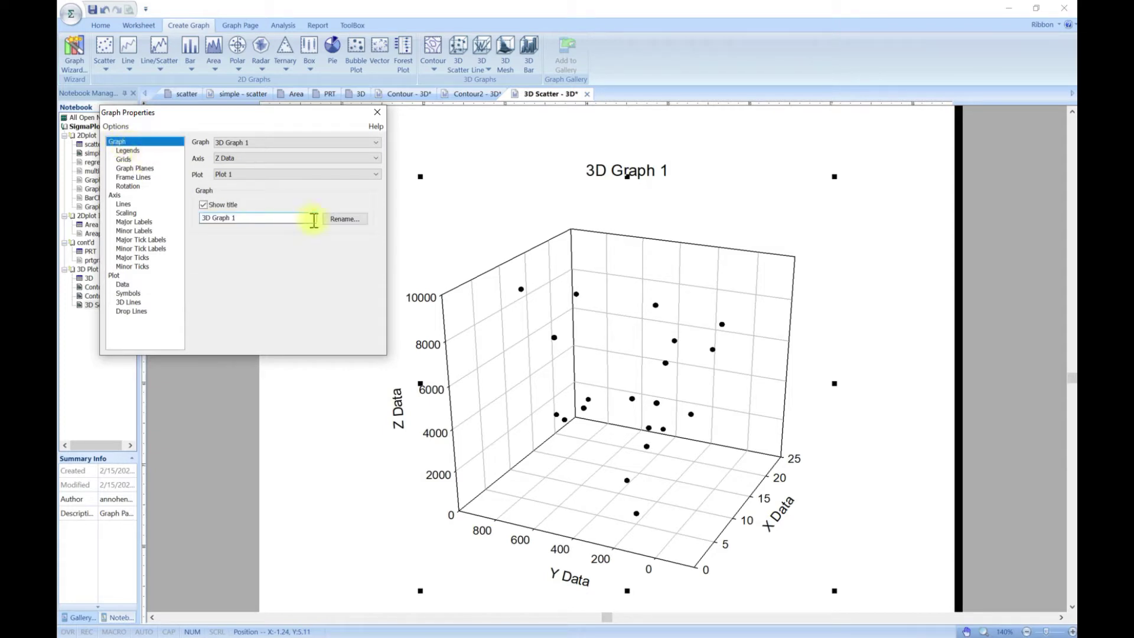
pyautogui.click(127, 151)
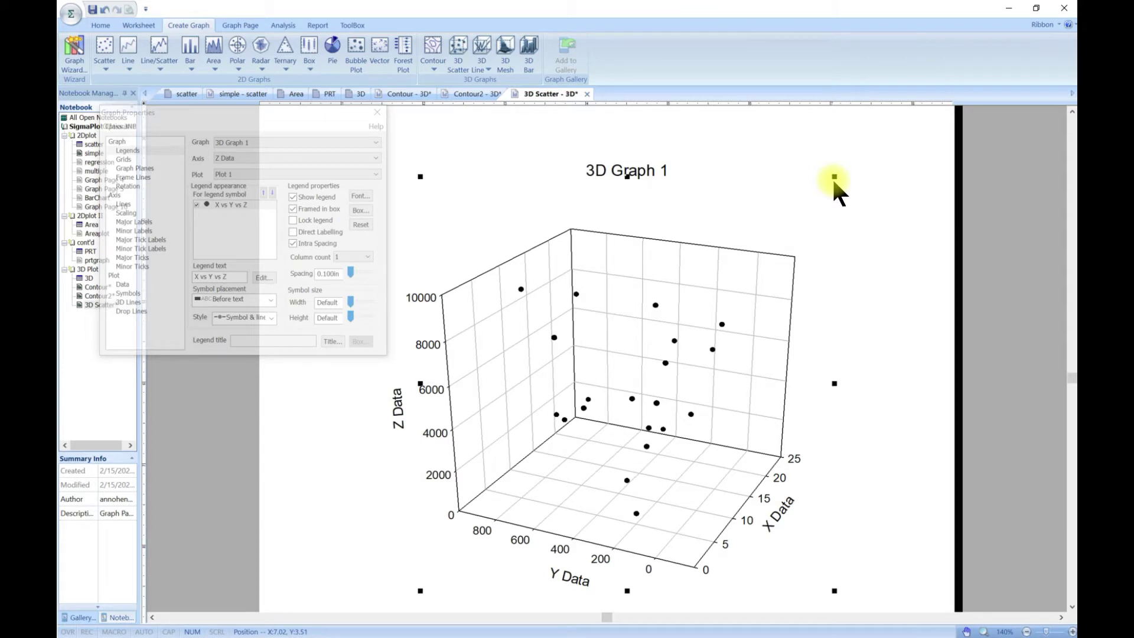
pyautogui.click(789, 264)
pyautogui.scroll(-3, 786, 366)
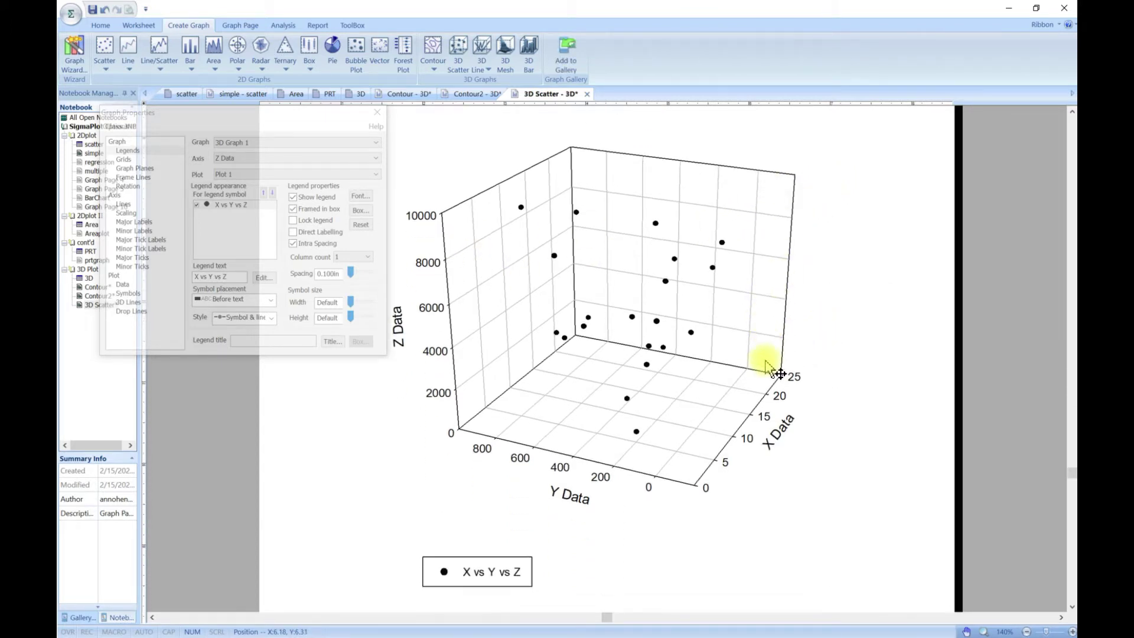
pyautogui.scroll(3, 485, 525)
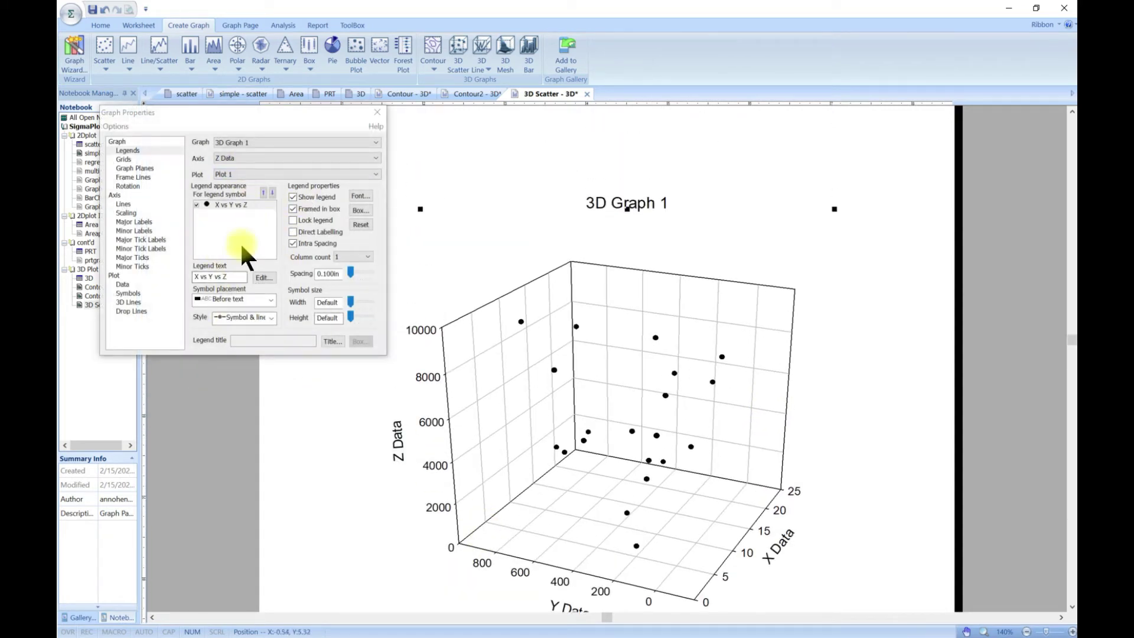
# Step: Format the X major grid lines of the XY plane as Long Dash, 0.035 in thick and blue
pyautogui.click(124, 159)
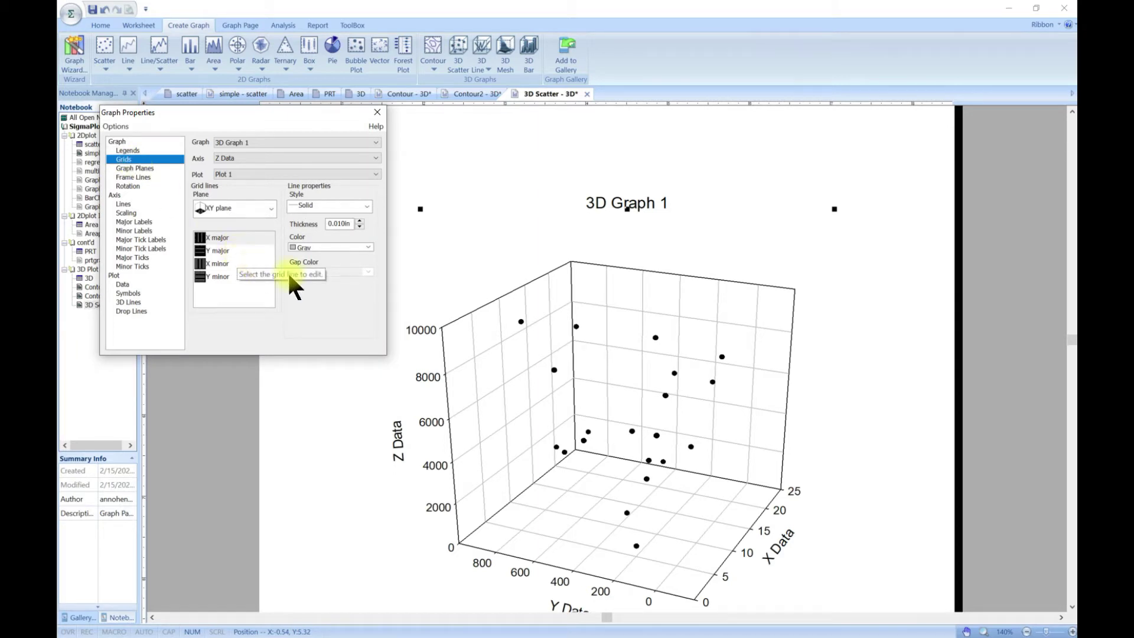
pyautogui.click(271, 207)
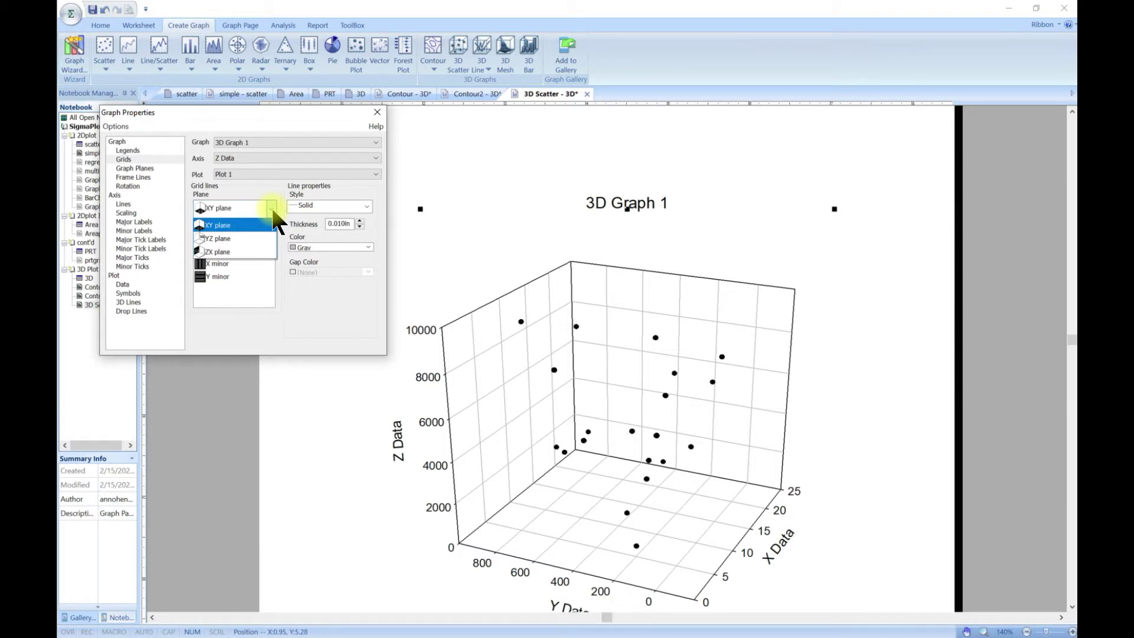
pyautogui.scroll(-1, 554, 516)
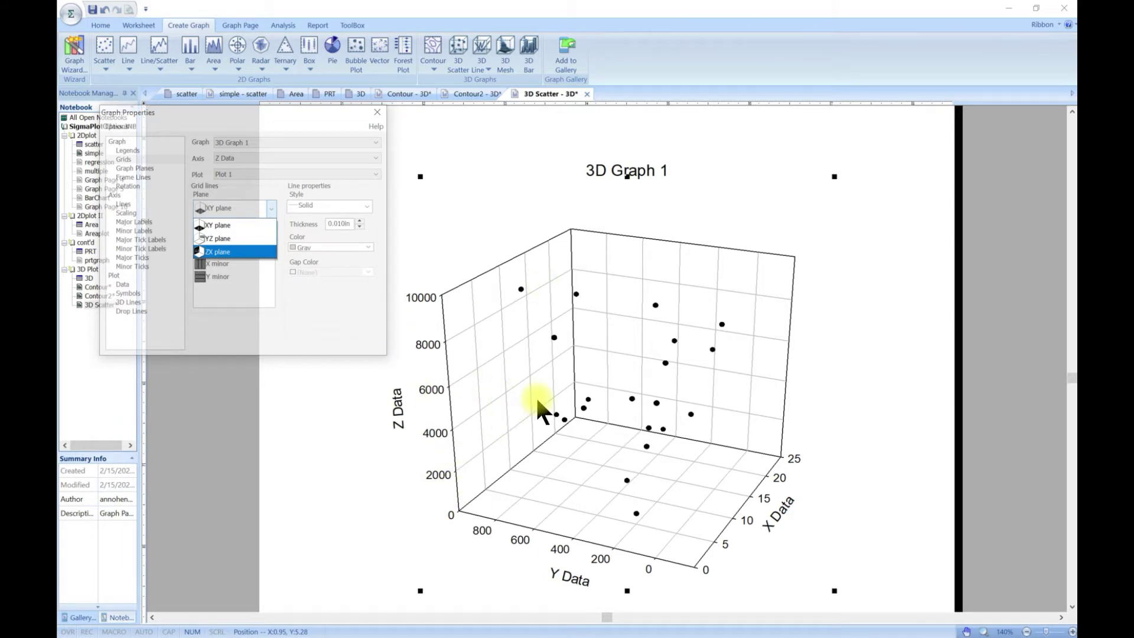
pyautogui.click(234, 225)
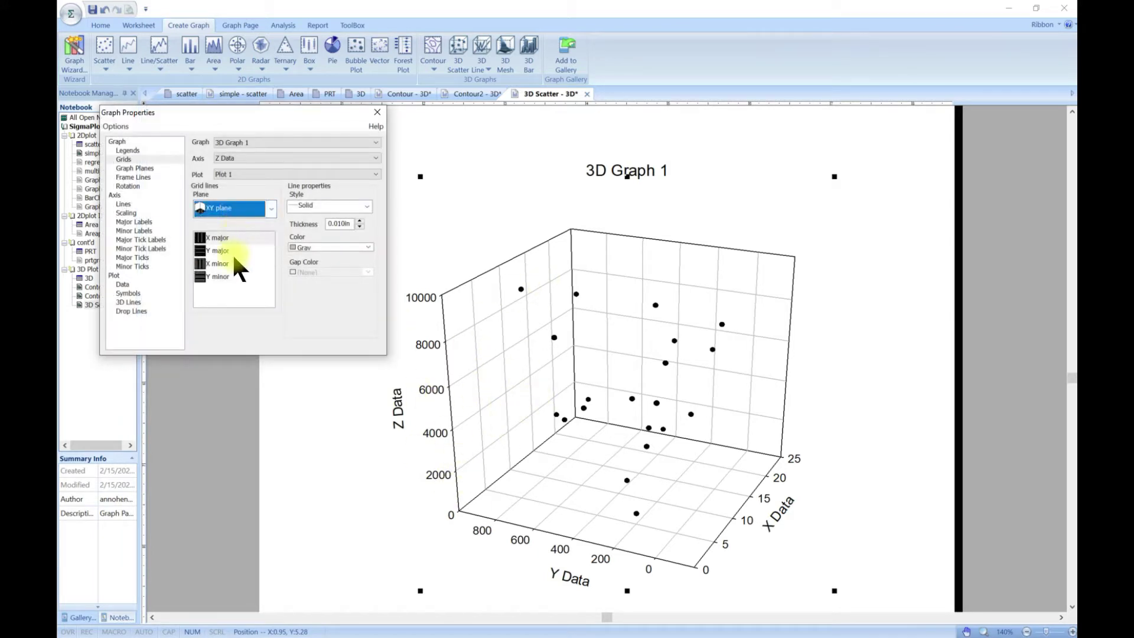
pyautogui.click(357, 205)
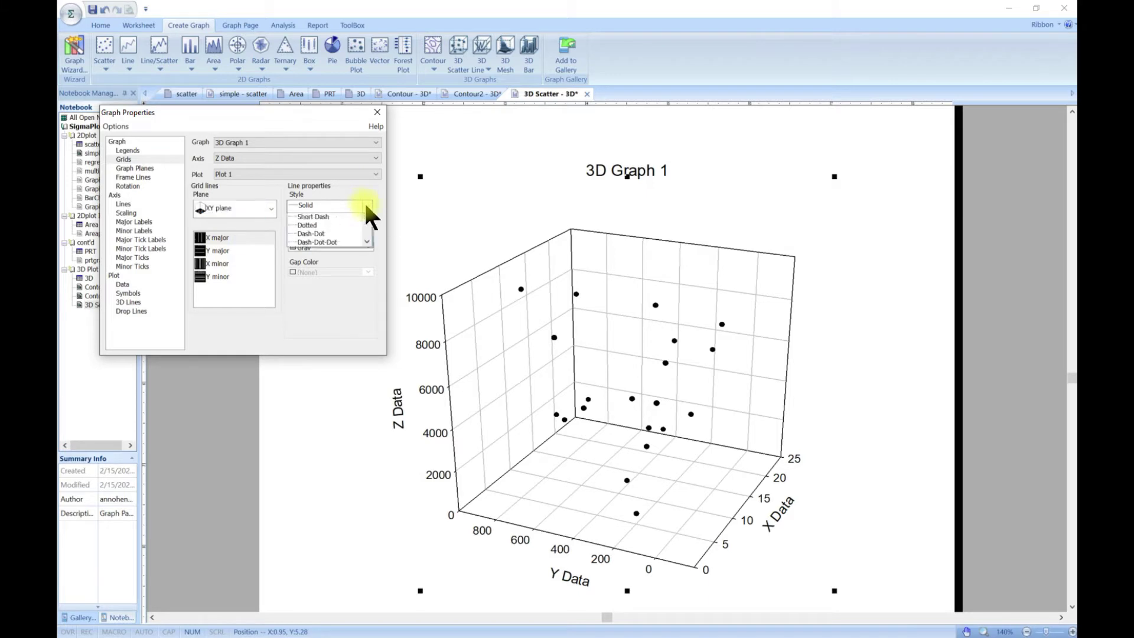
pyautogui.click(354, 225)
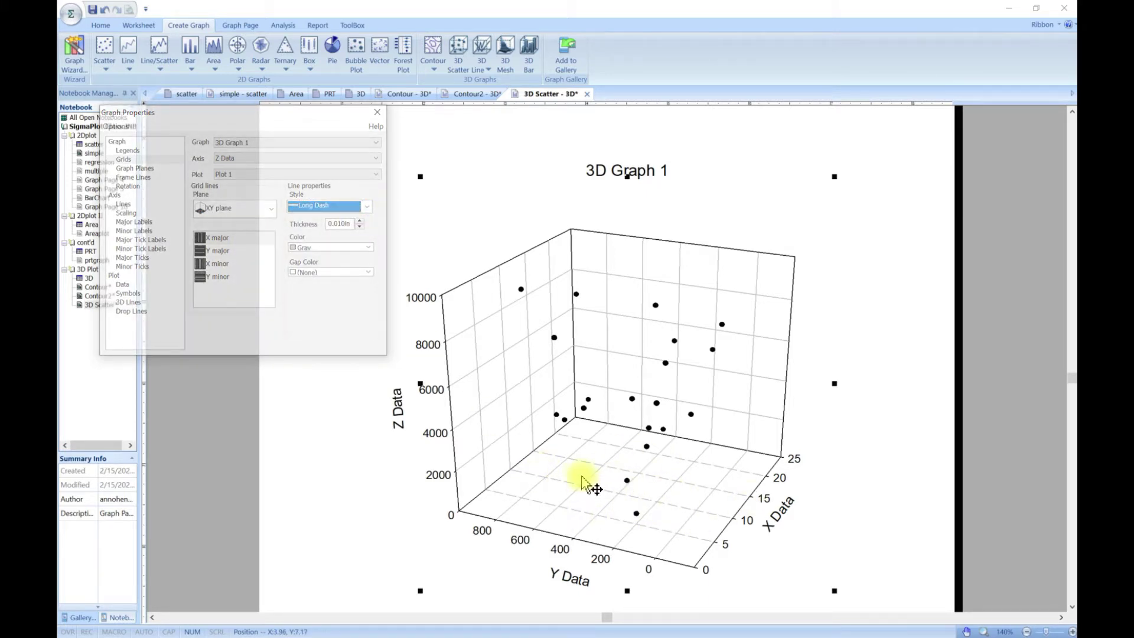
pyautogui.click(359, 221)
pyautogui.click(359, 220)
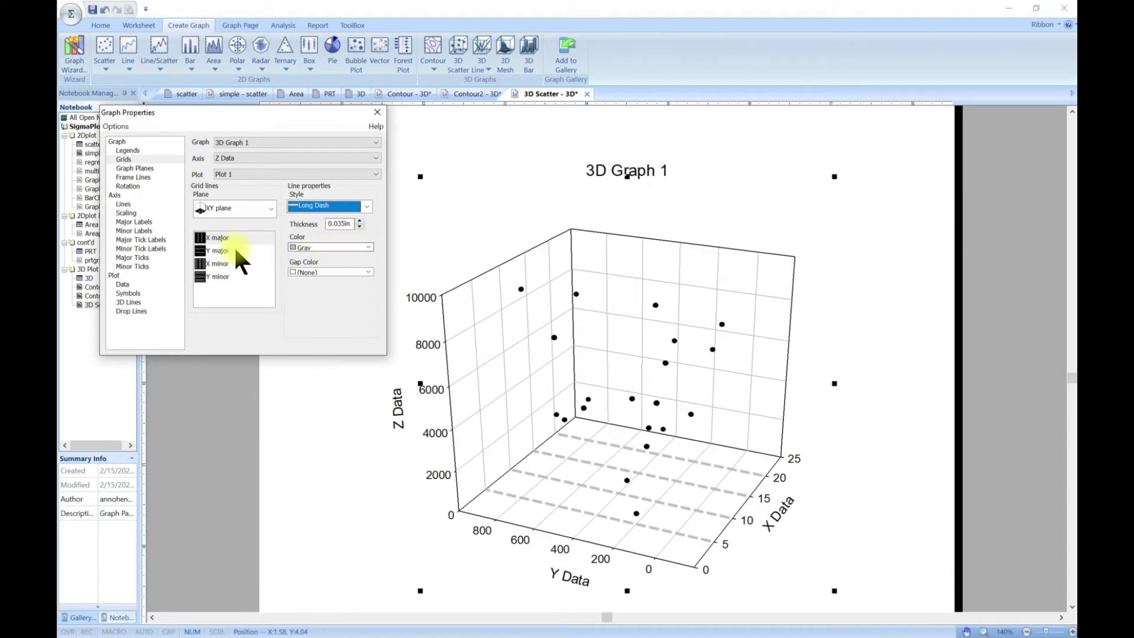
pyautogui.click(368, 247)
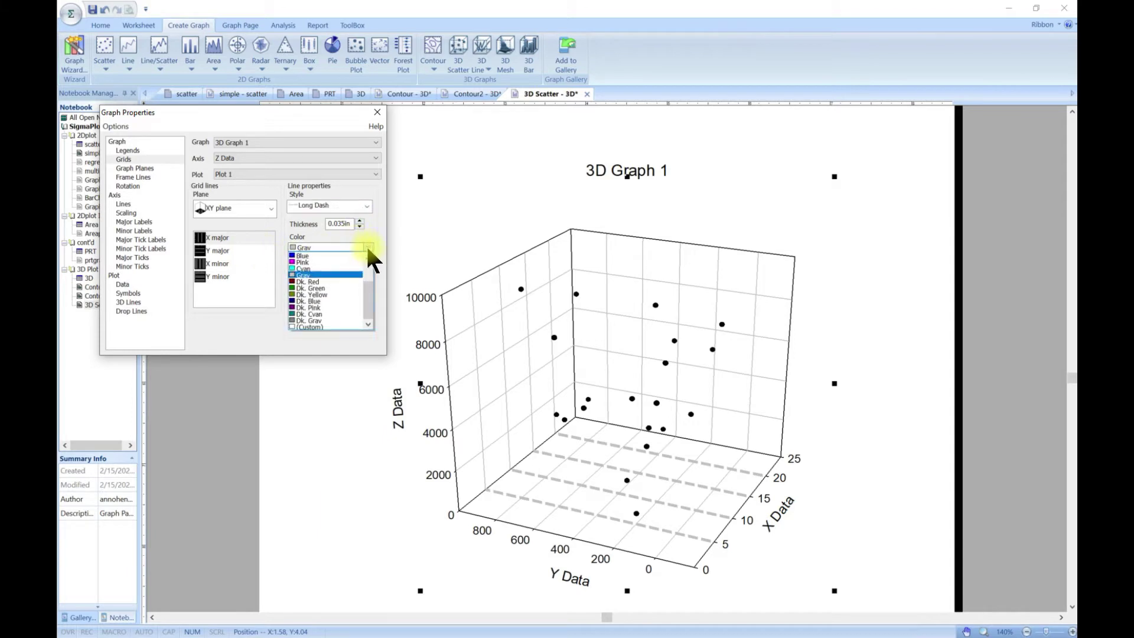
pyautogui.click(330, 256)
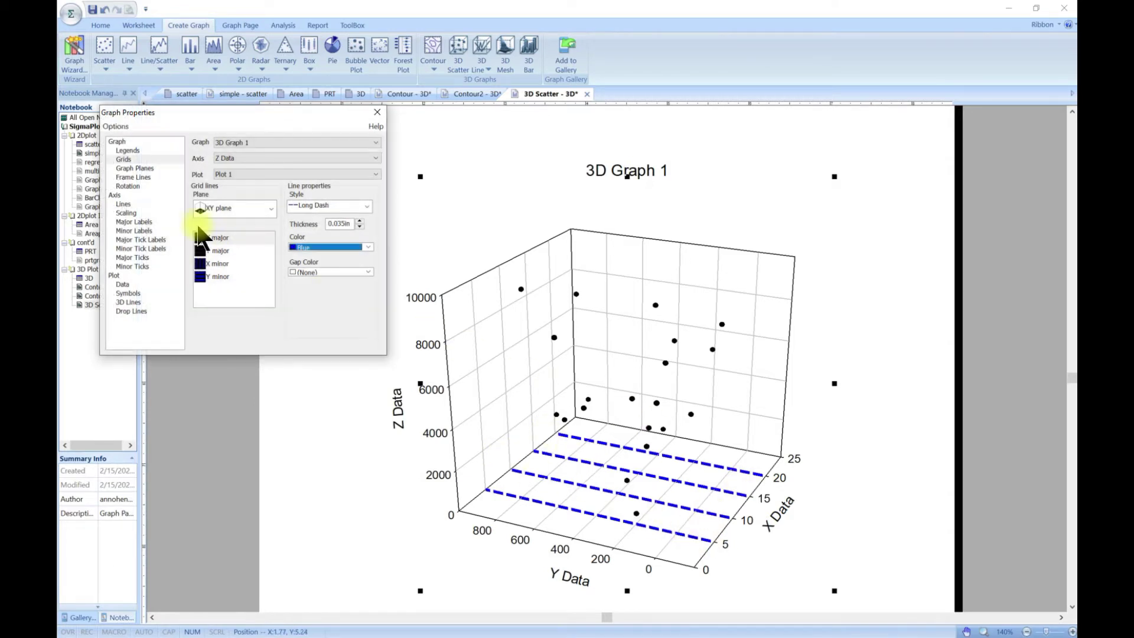
# Step: Give the X minor grid lines of the XY plane the Dk. Pink color and Long Dash style
pyautogui.click(219, 265)
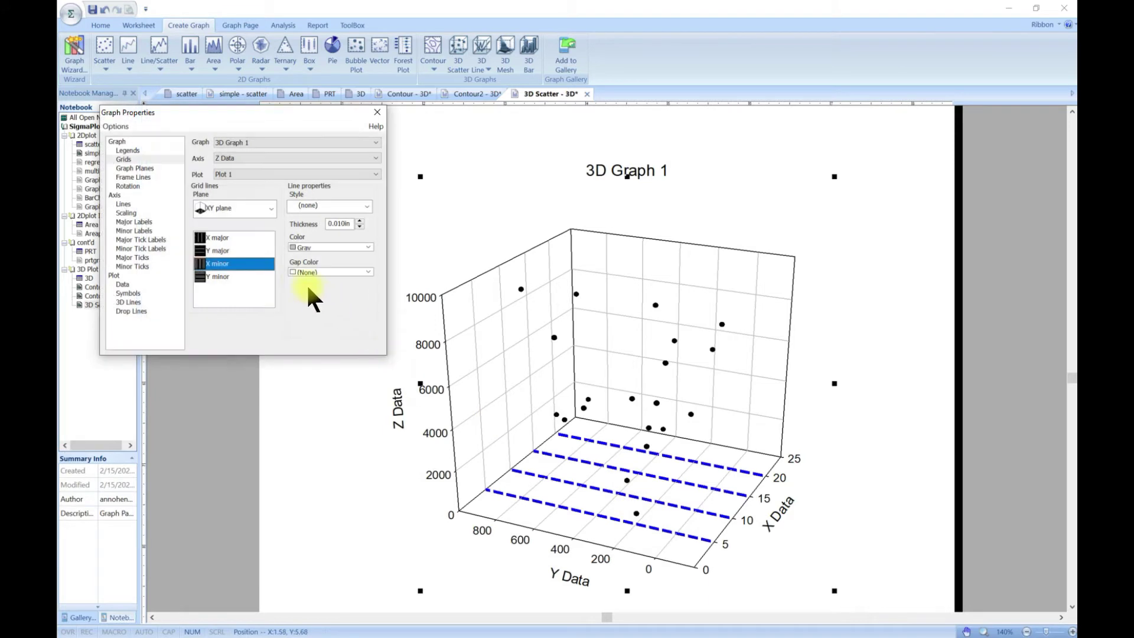
pyautogui.click(369, 247)
pyautogui.click(338, 308)
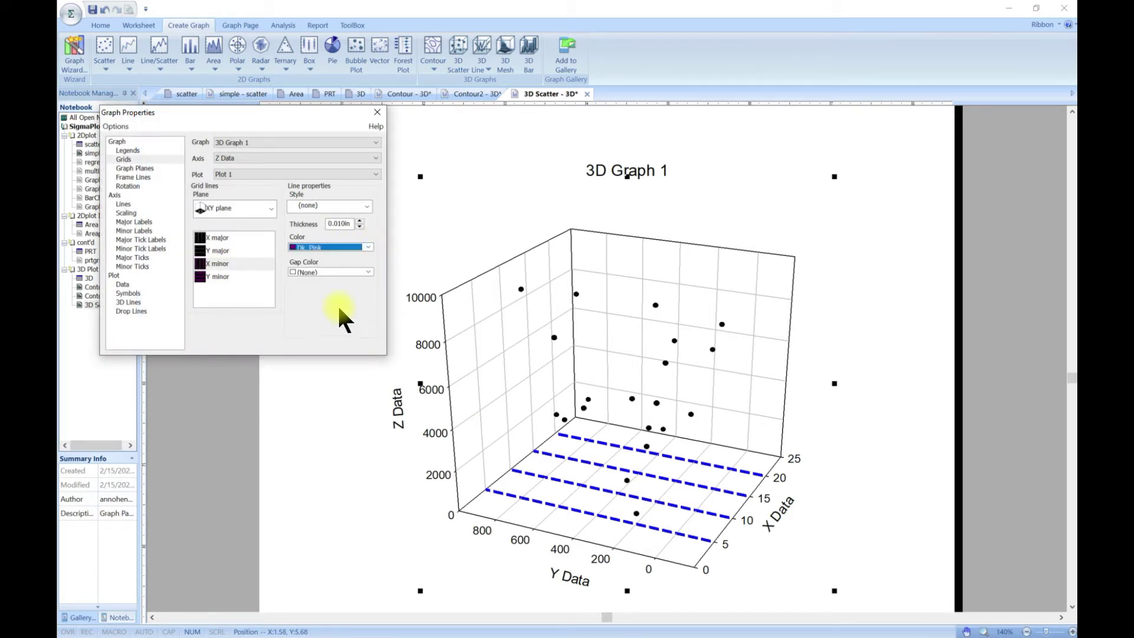
pyautogui.click(366, 205)
pyautogui.click(336, 233)
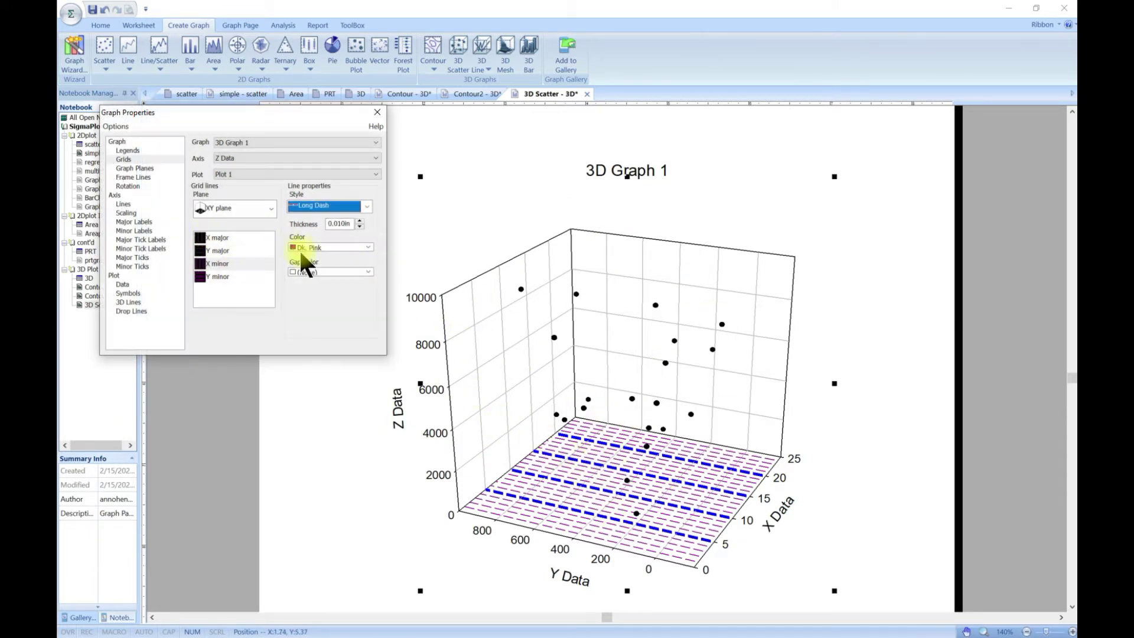
# Step: Keep the X minor grid lines Dk. Pink and reduce their thickness to Hairline
pyautogui.click(371, 247)
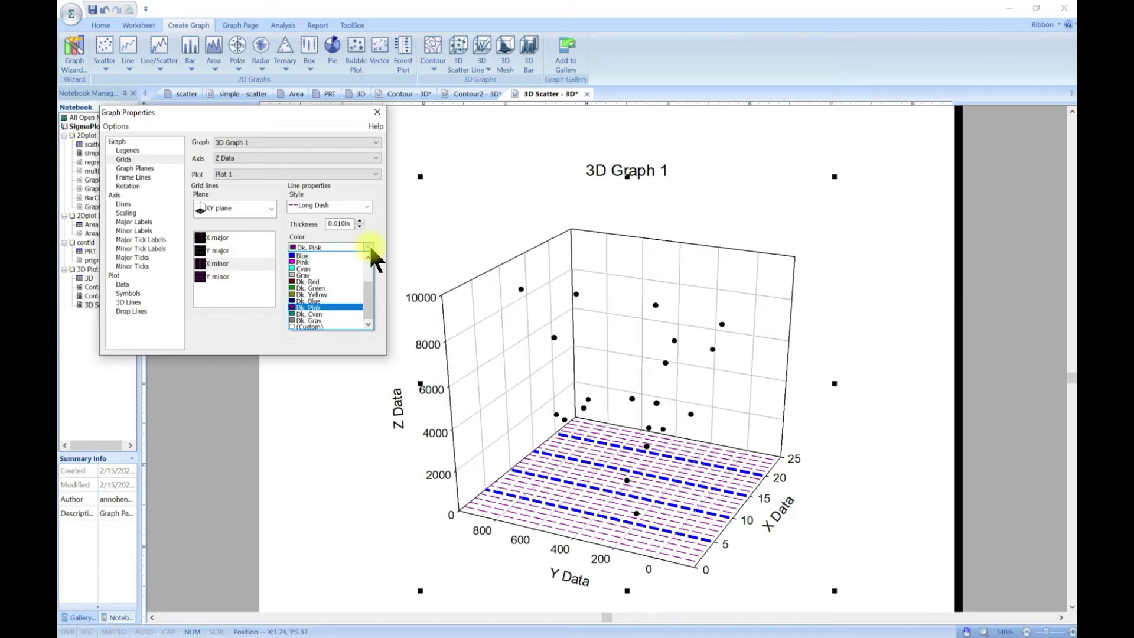
pyautogui.click(370, 247)
pyautogui.click(359, 221)
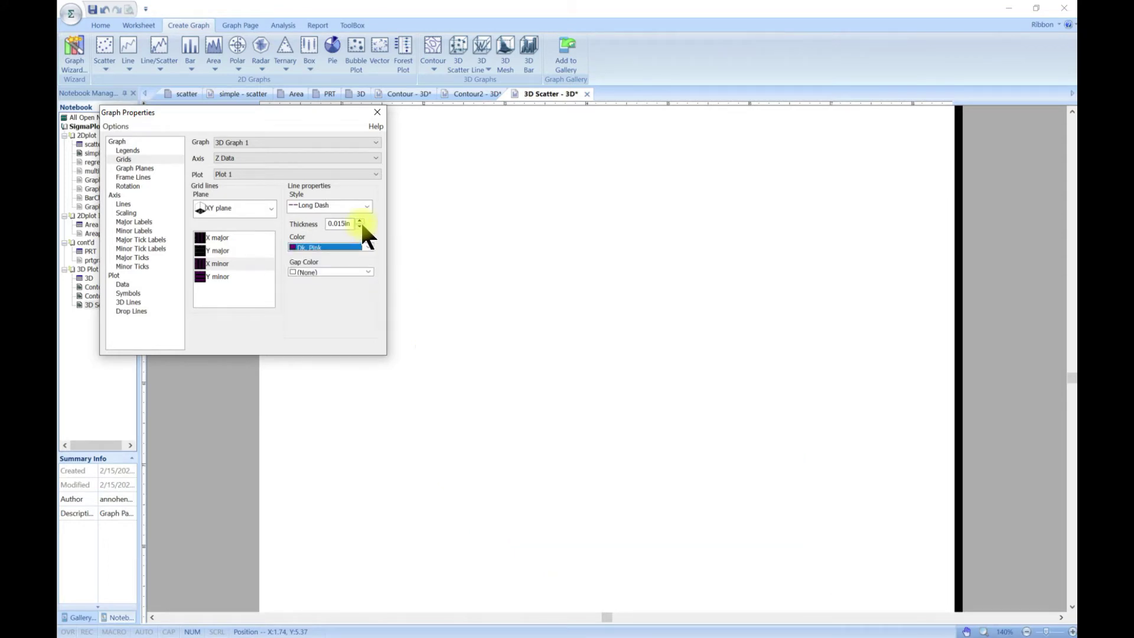
pyautogui.click(359, 224)
pyautogui.click(359, 224)
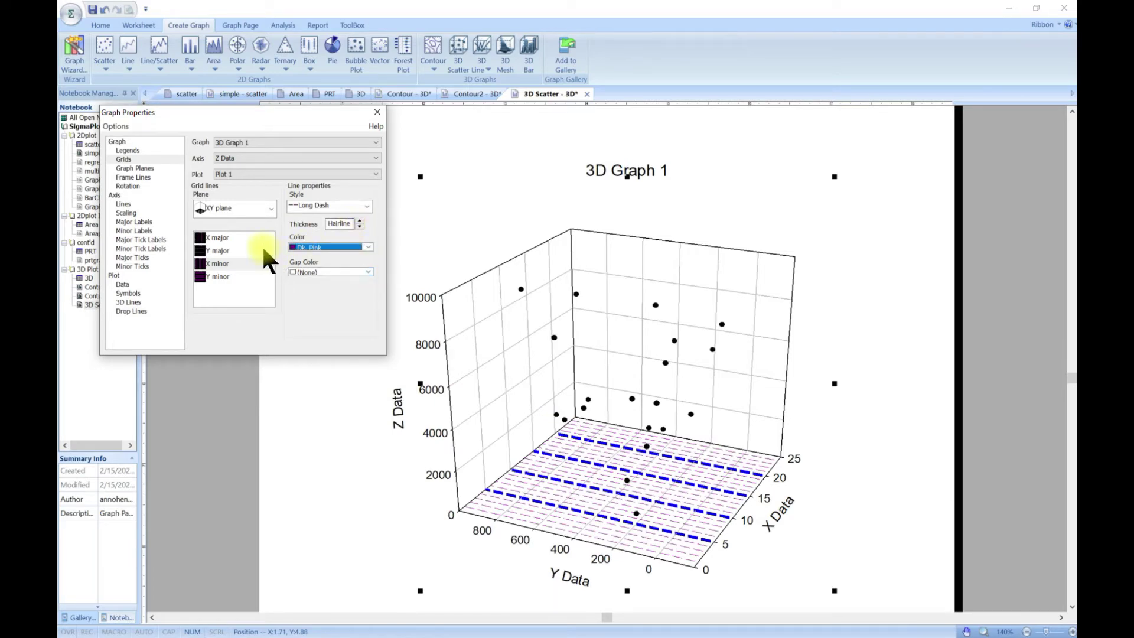
# Step: Set the thickness of the XY plane's X major grid lines to 0.025 in
pyautogui.click(231, 239)
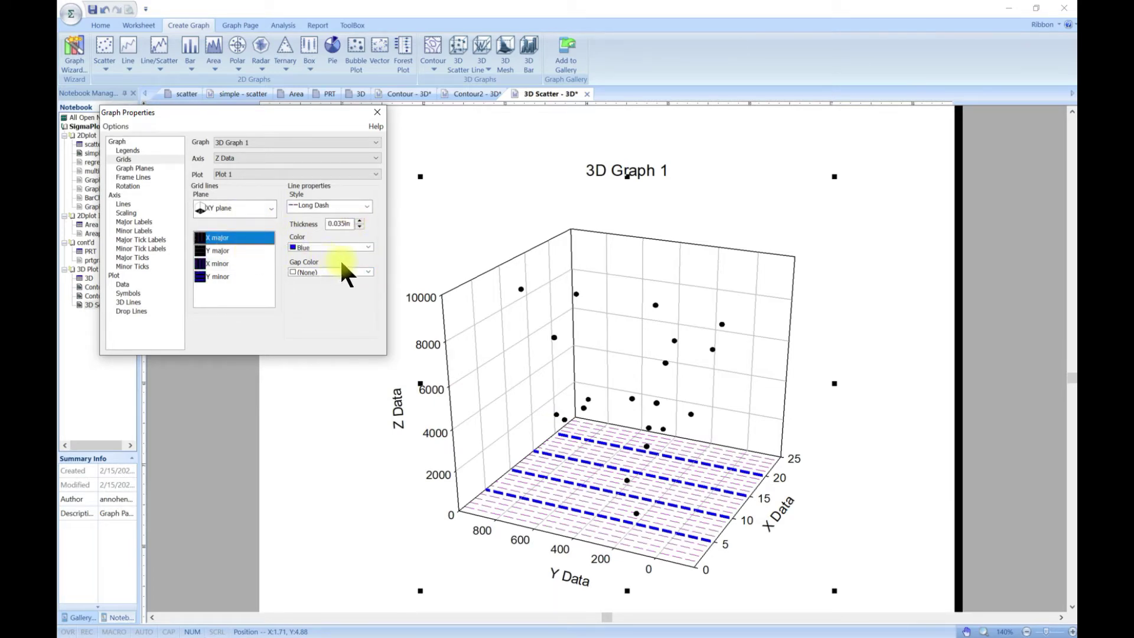
pyautogui.click(360, 221)
pyautogui.click(359, 221)
pyautogui.click(359, 220)
pyautogui.click(359, 221)
pyautogui.click(359, 220)
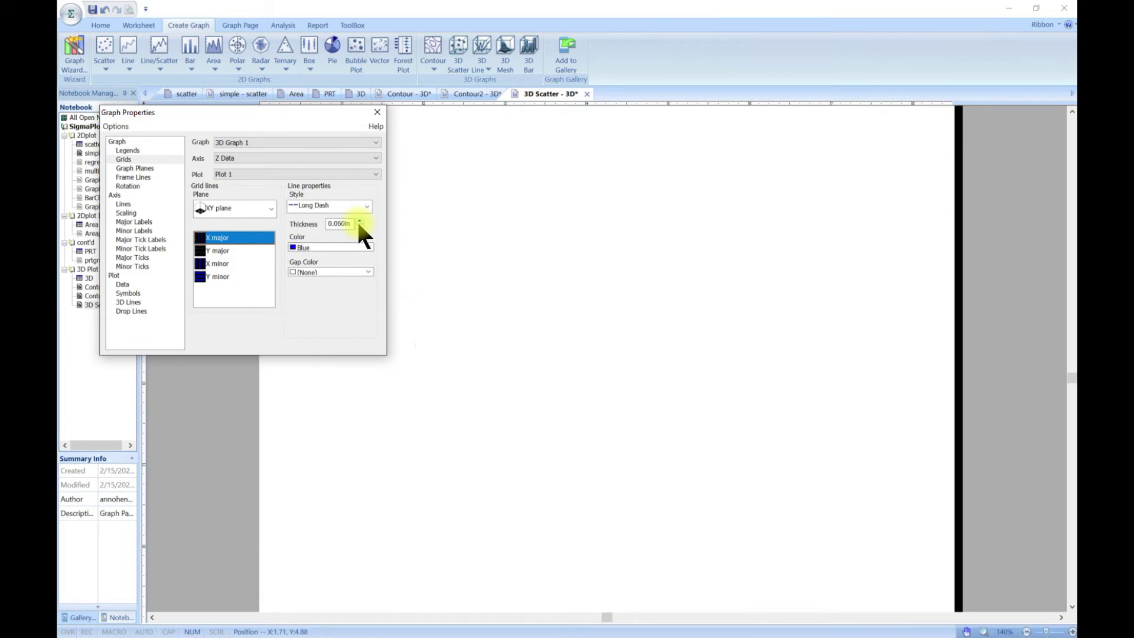
pyautogui.click(359, 226)
pyautogui.click(359, 226)
pyautogui.click(359, 226)
pyautogui.click(359, 226)
pyautogui.click(359, 226)
pyautogui.click(359, 226)
pyautogui.click(359, 227)
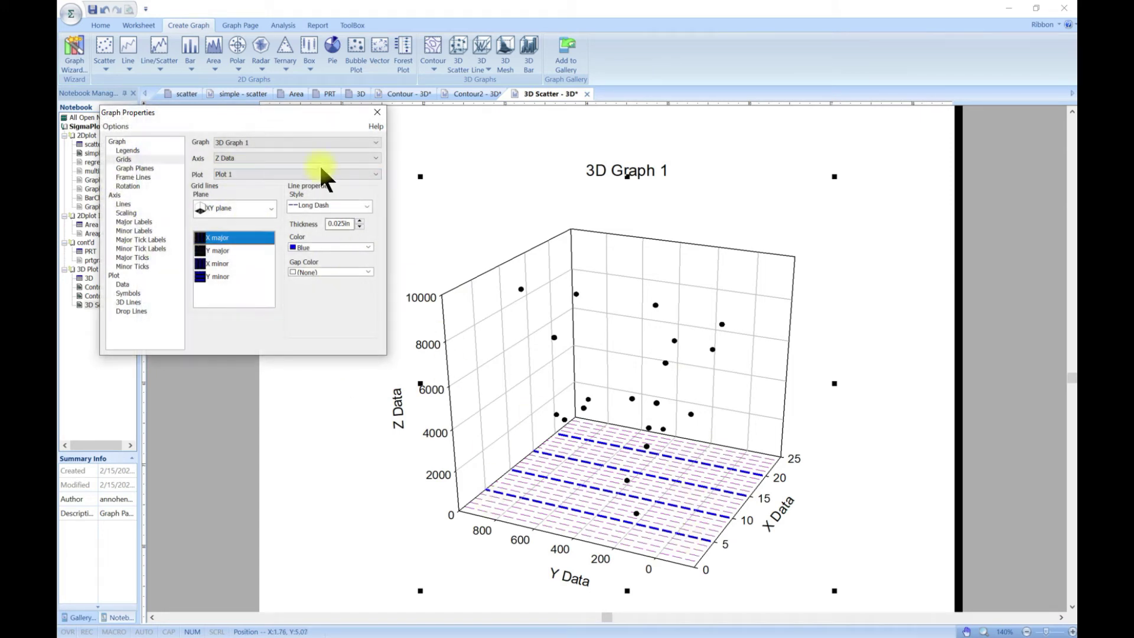
# Step: Set the background color of the XY graph plane to Red
pyautogui.click(143, 169)
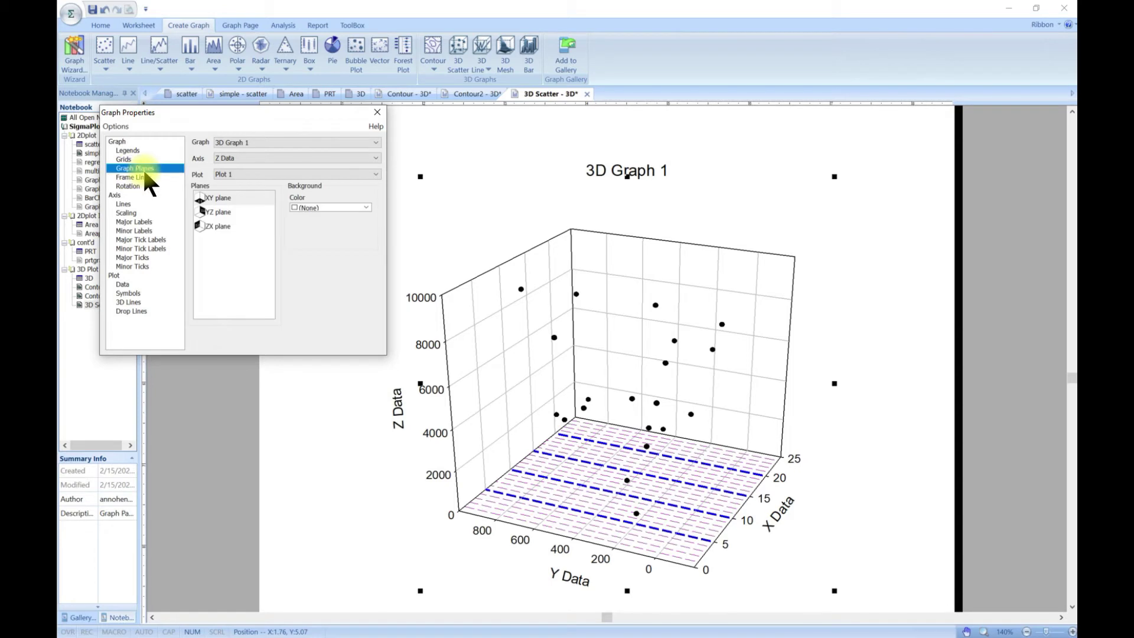
pyautogui.click(221, 201)
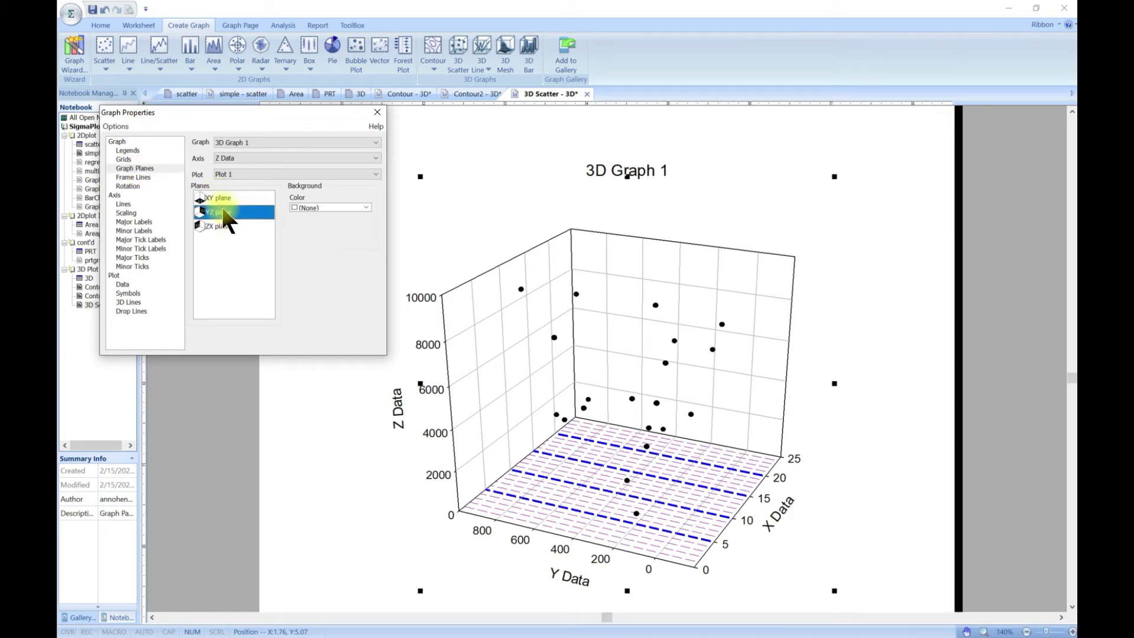
pyautogui.click(367, 208)
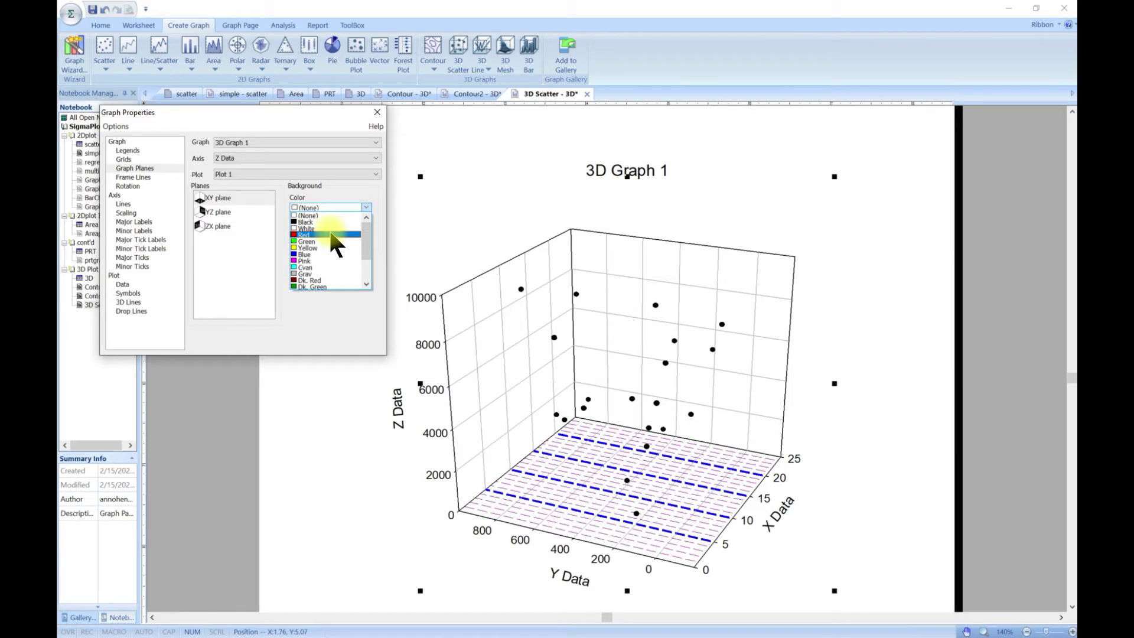
pyautogui.click(328, 229)
# Step: Reset the XY graph plane's background color to (None)
pyautogui.click(365, 204)
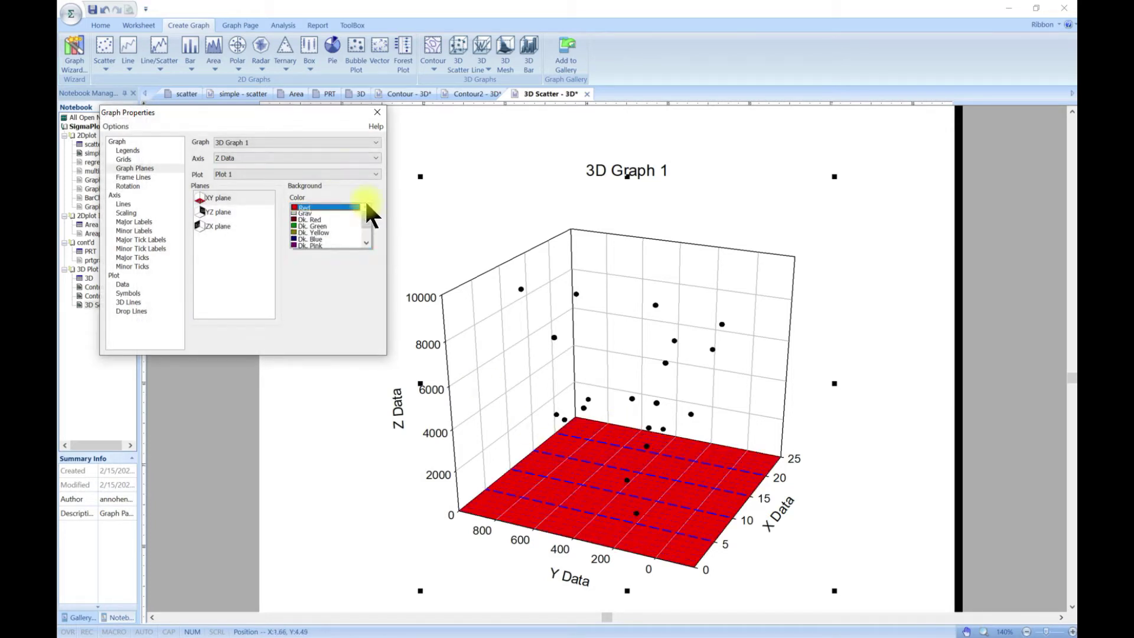
pyautogui.scroll(-2, 322, 274)
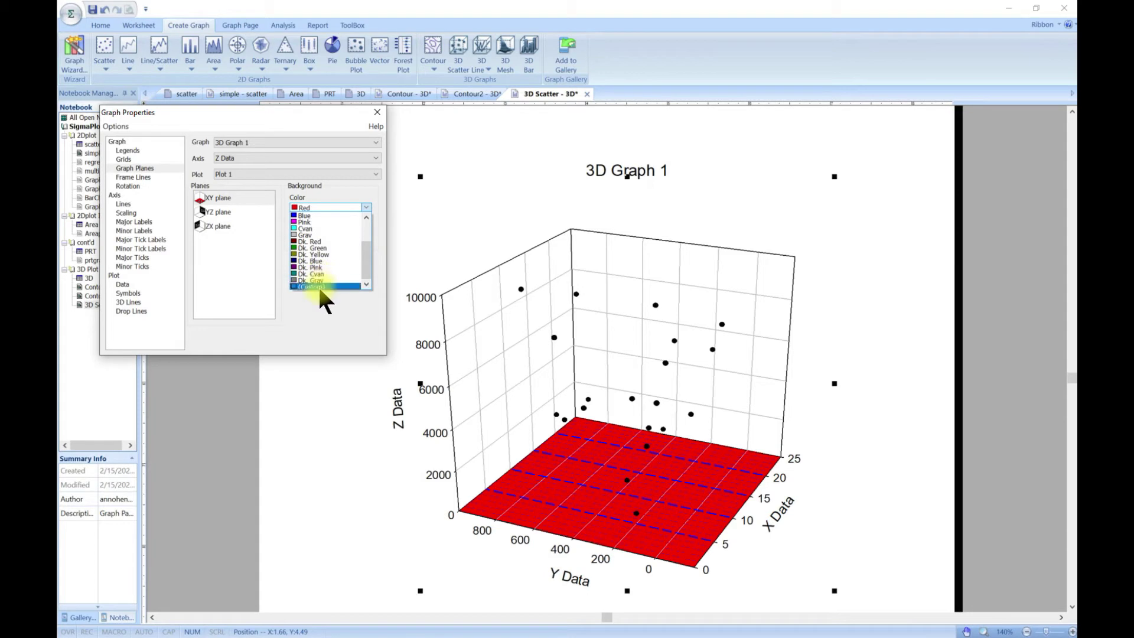
pyautogui.scroll(1, 317, 279)
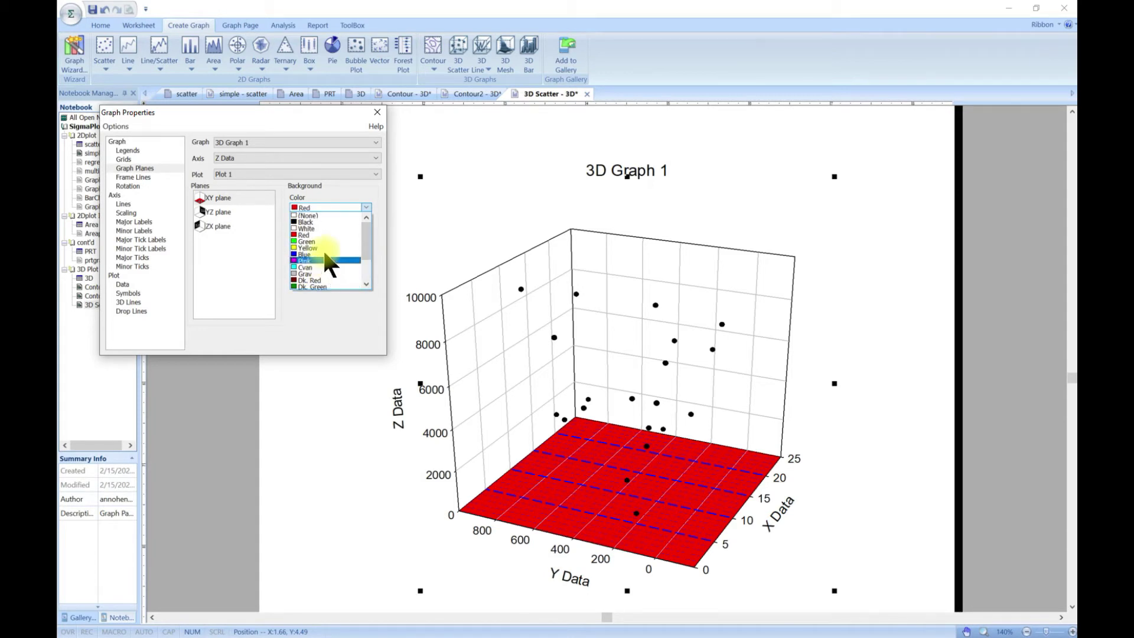
pyautogui.click(322, 215)
# Step: Try a Green background on the YZ graph plane and reset it to (None)
pyautogui.click(224, 211)
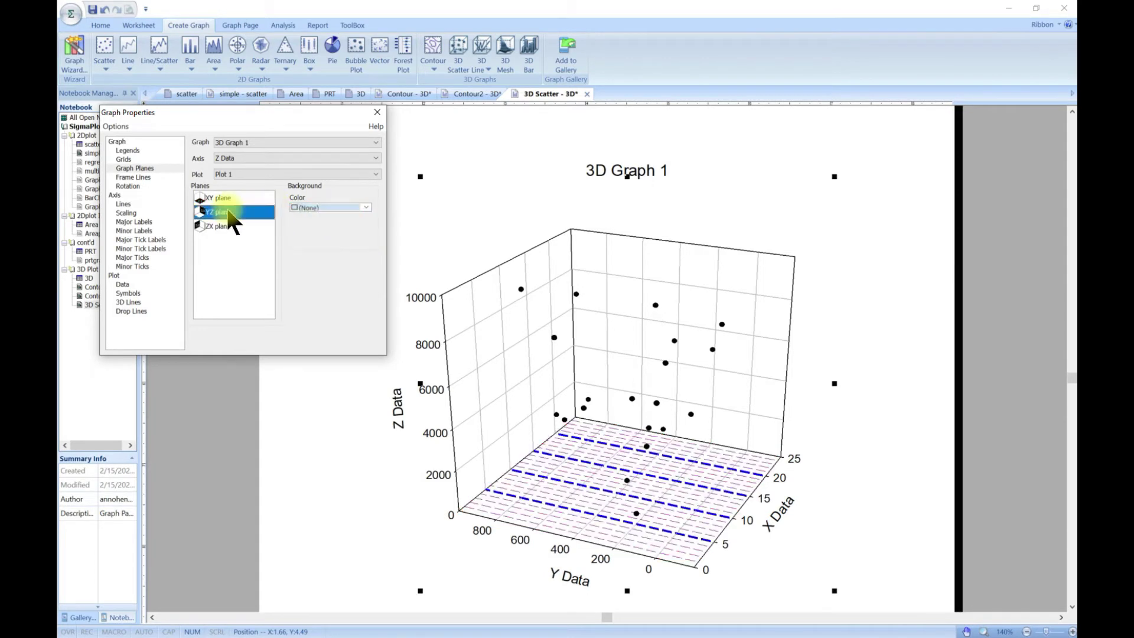
pyautogui.click(364, 207)
pyautogui.click(334, 241)
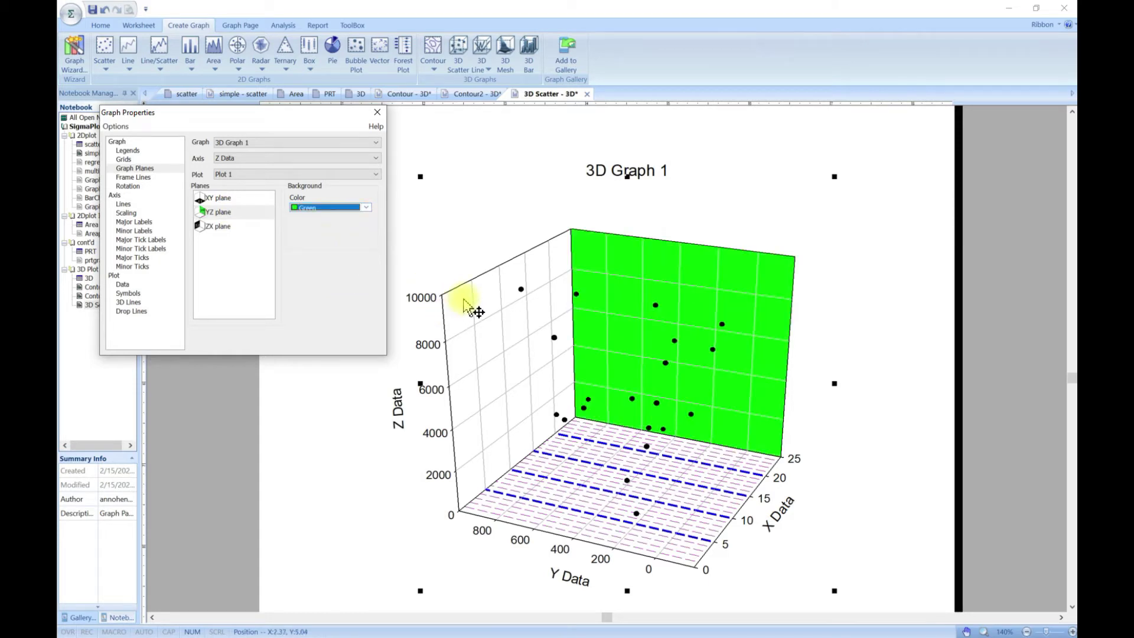
pyautogui.click(366, 206)
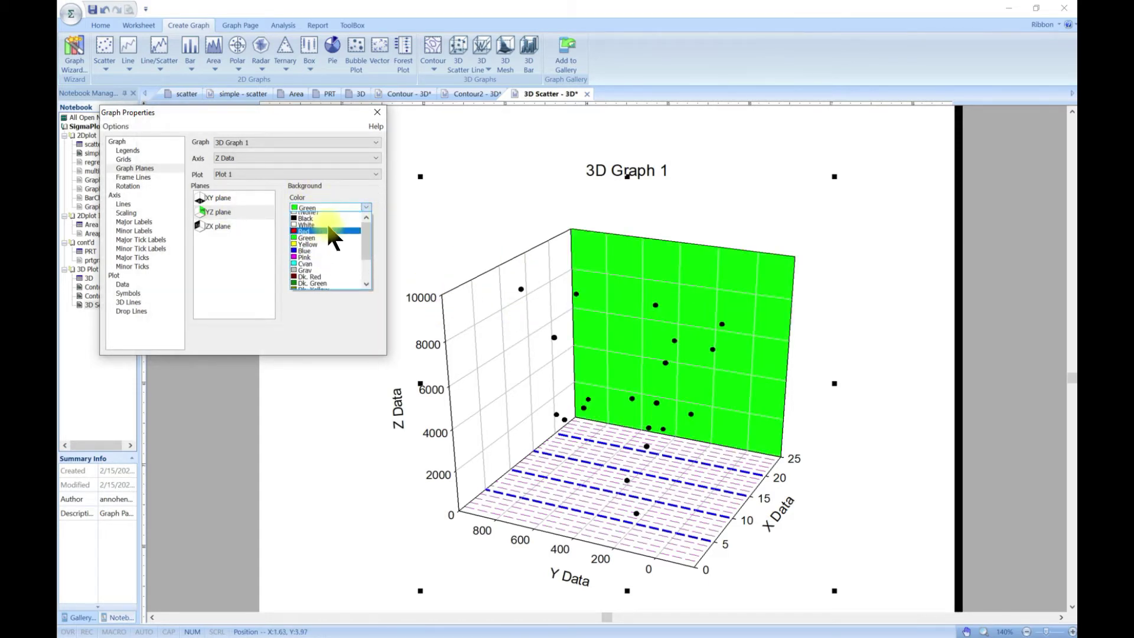
pyautogui.click(328, 215)
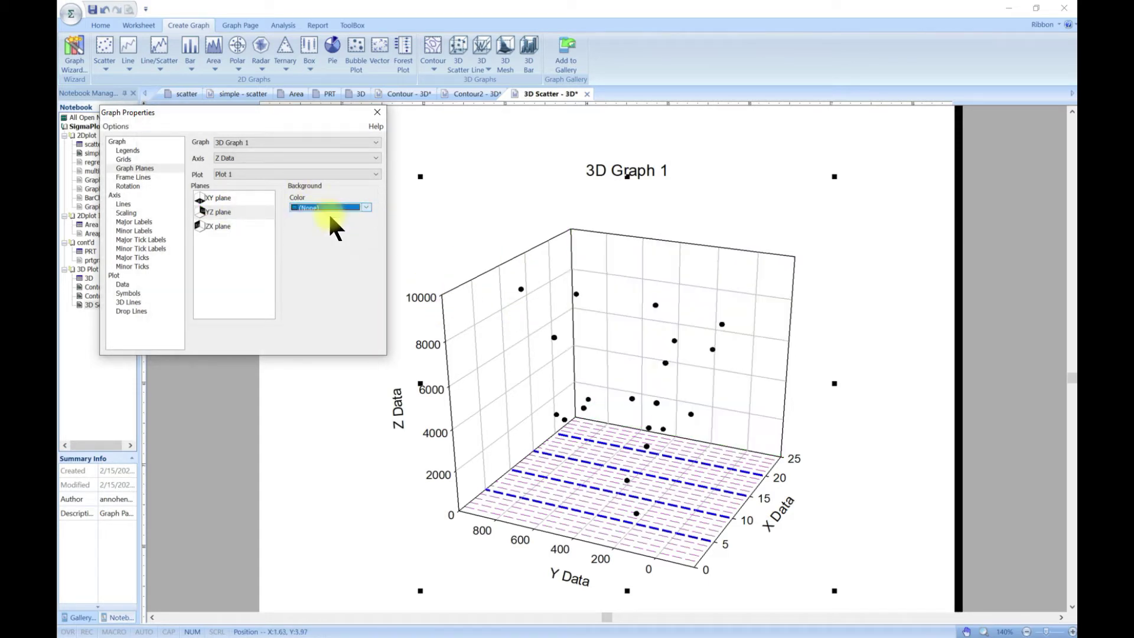
# Step: Set the graph's frame lines to be drawn relative to the graph origin
pyautogui.click(130, 176)
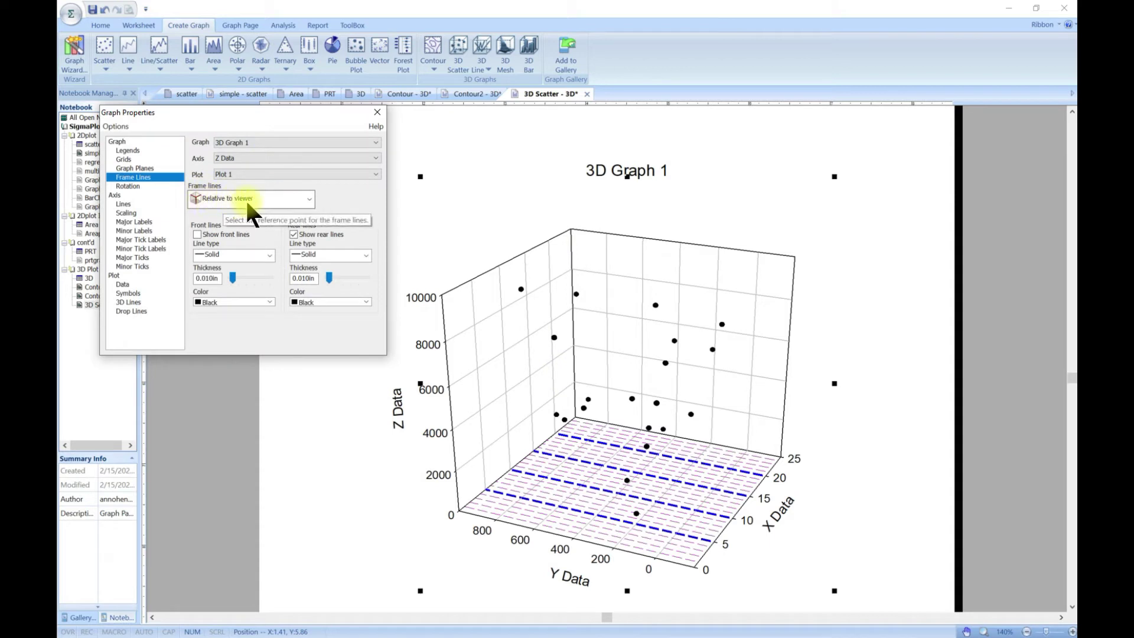
pyautogui.click(309, 199)
pyautogui.click(311, 199)
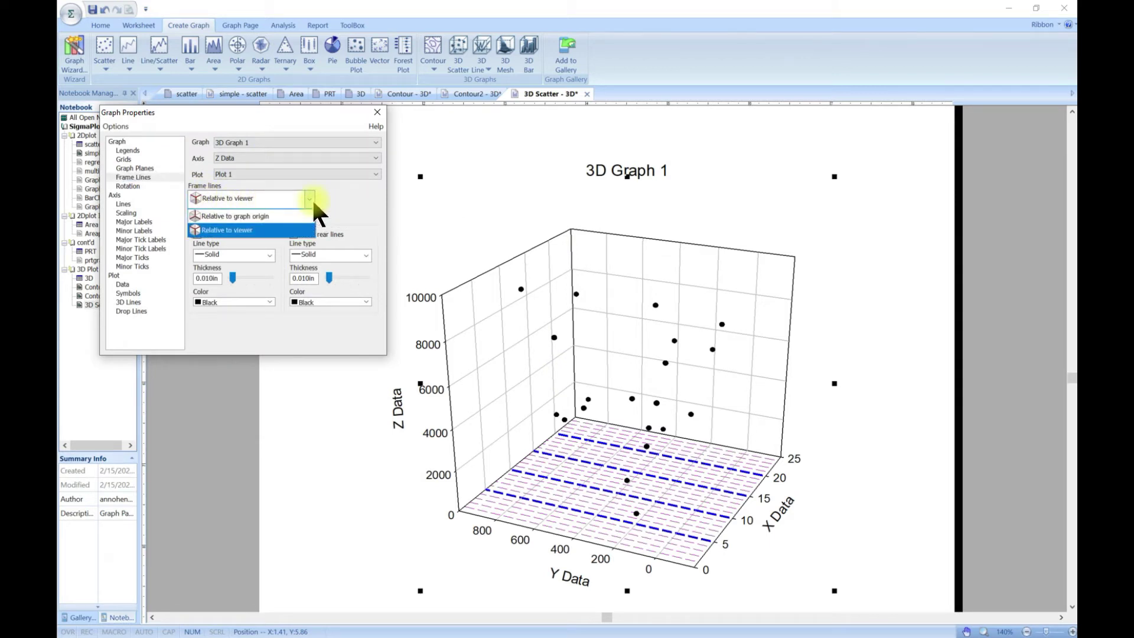
pyautogui.click(296, 215)
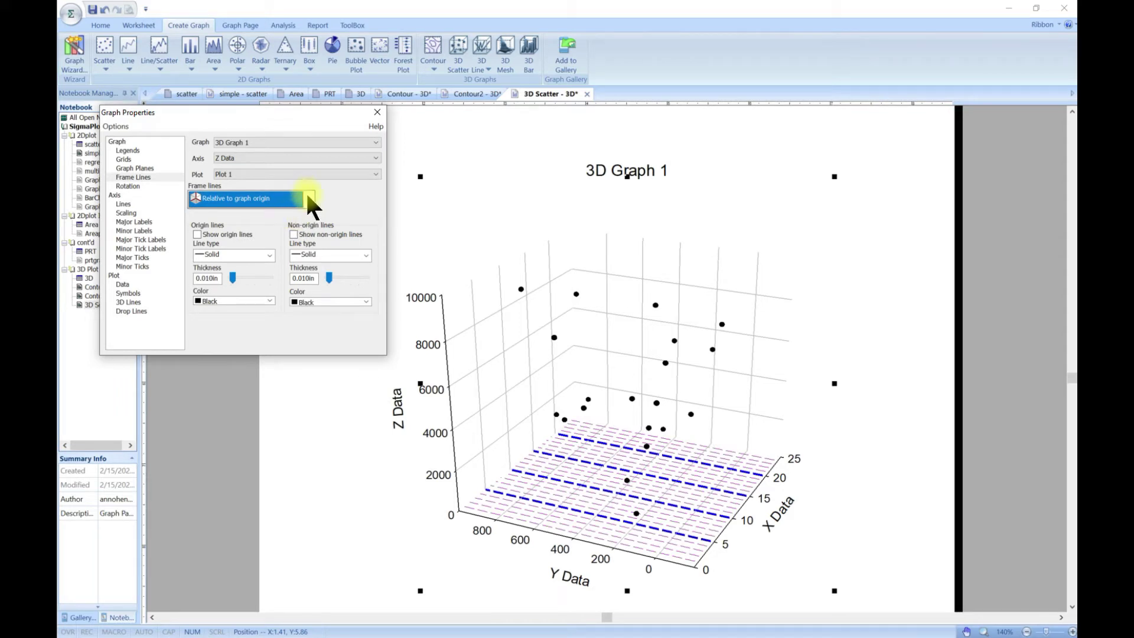
# Step: Switch the frame lines back to Relative to viewer and show both the front and rear lines
pyautogui.click(306, 199)
pyautogui.click(281, 222)
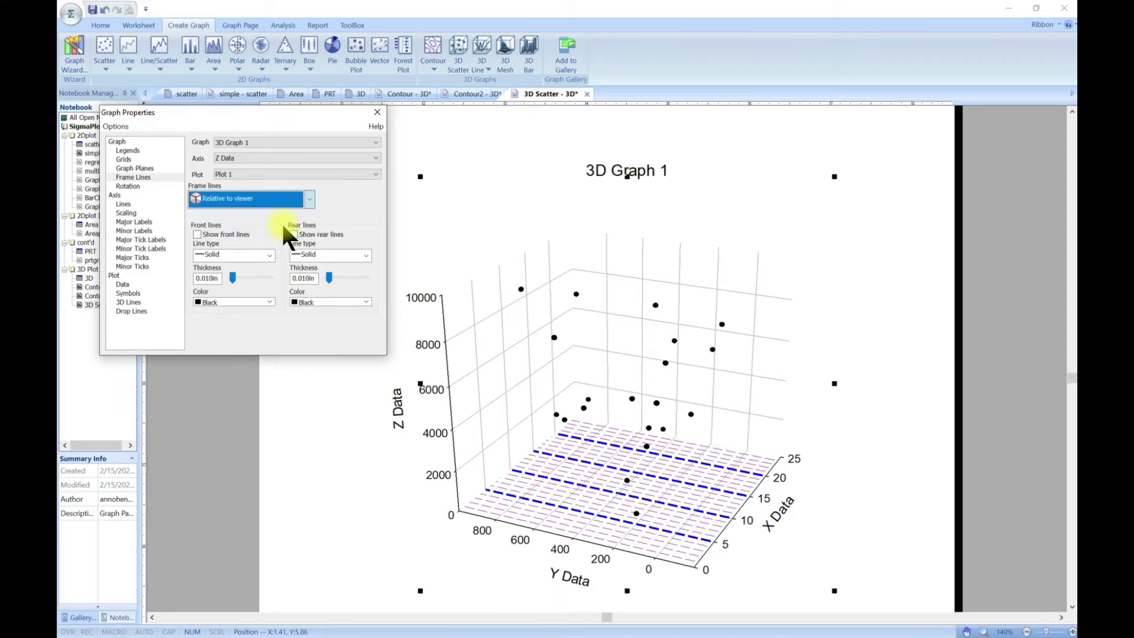
pyautogui.click(196, 235)
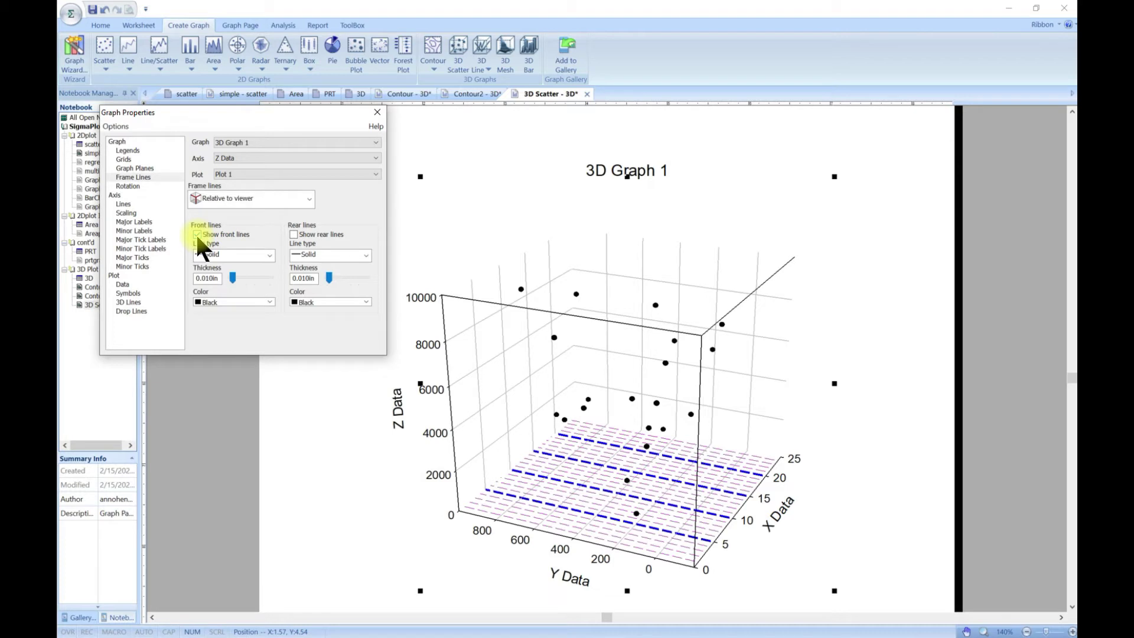
pyautogui.click(294, 235)
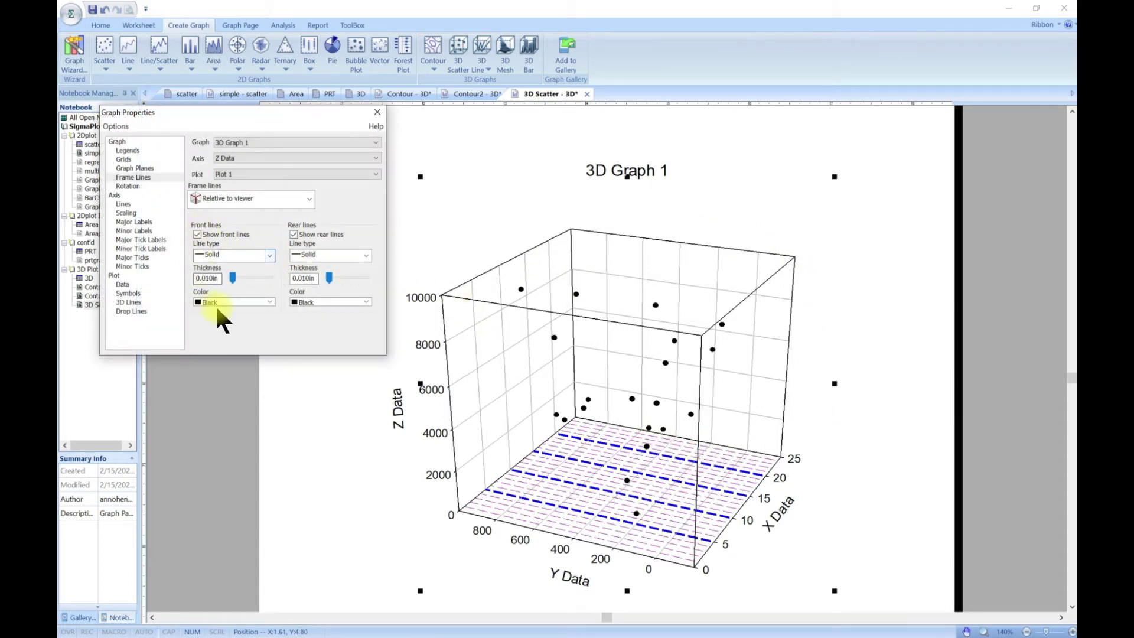
# Step: Set the frame lines to Relative to graph origin and show the origin and non-origin lines, with Solid as the origin line type
pyautogui.click(270, 254)
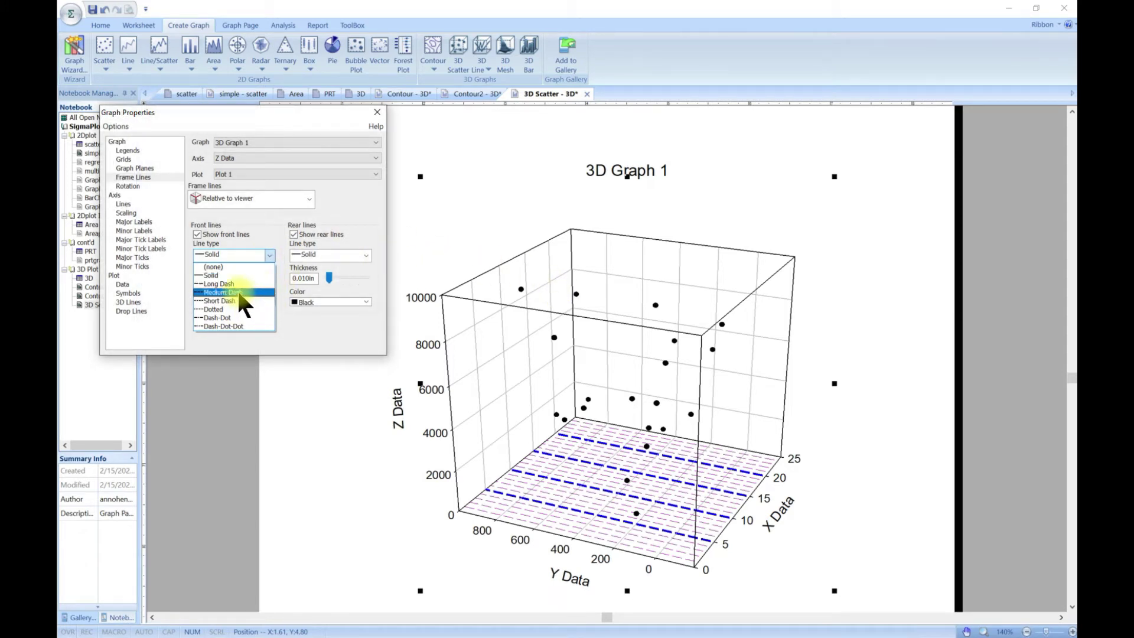
pyautogui.click(306, 200)
pyautogui.click(306, 200)
pyautogui.click(292, 230)
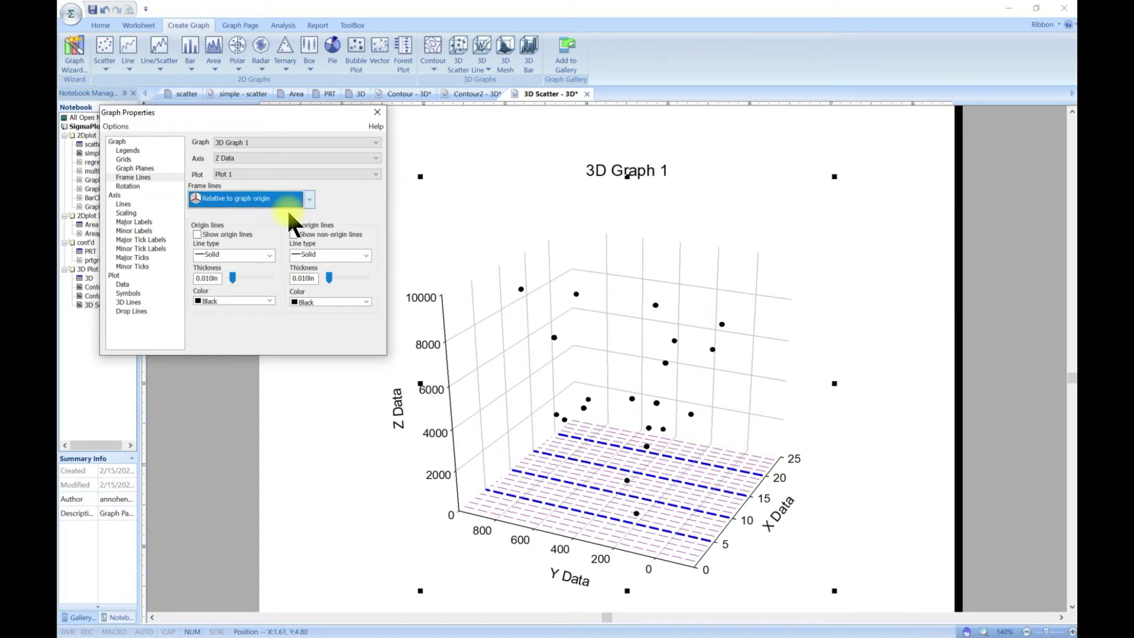
pyautogui.click(198, 234)
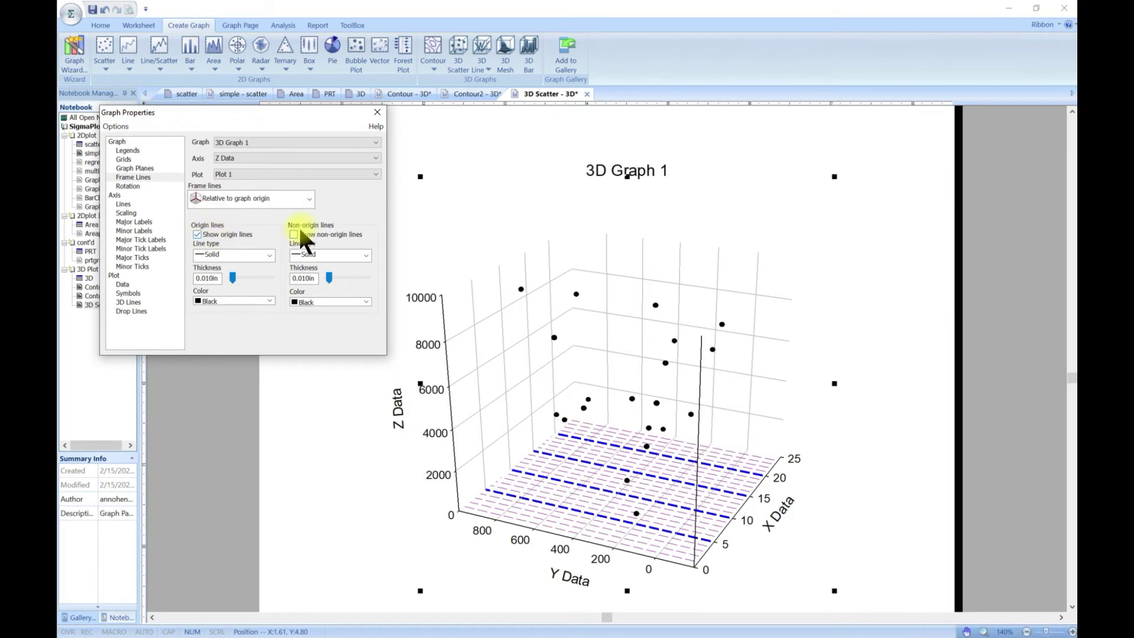
pyautogui.click(294, 234)
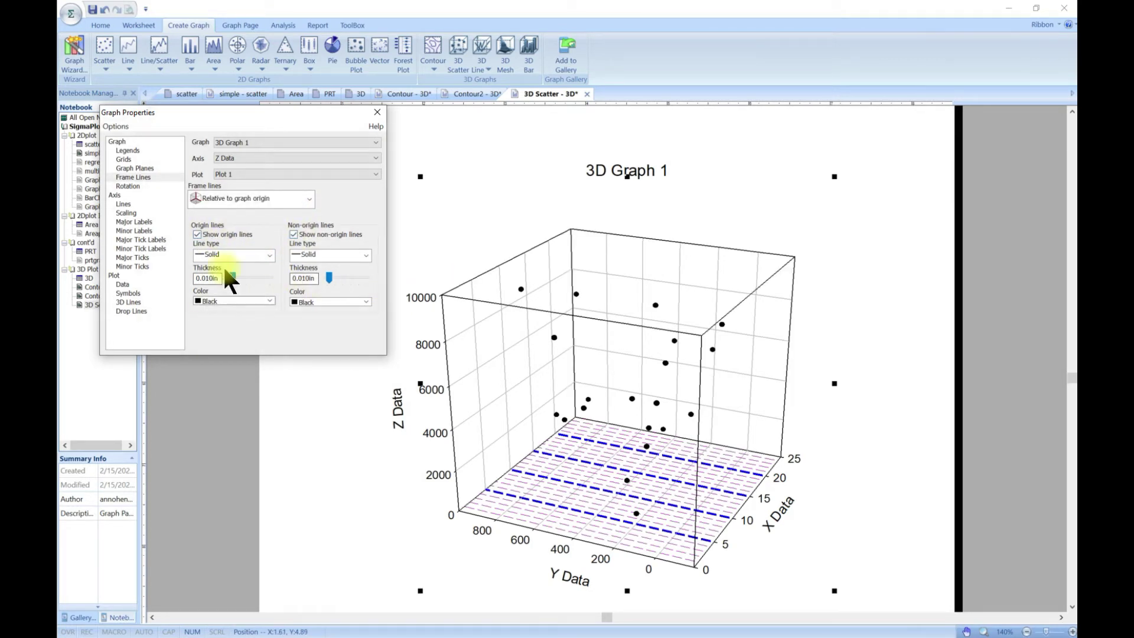
pyautogui.click(269, 254)
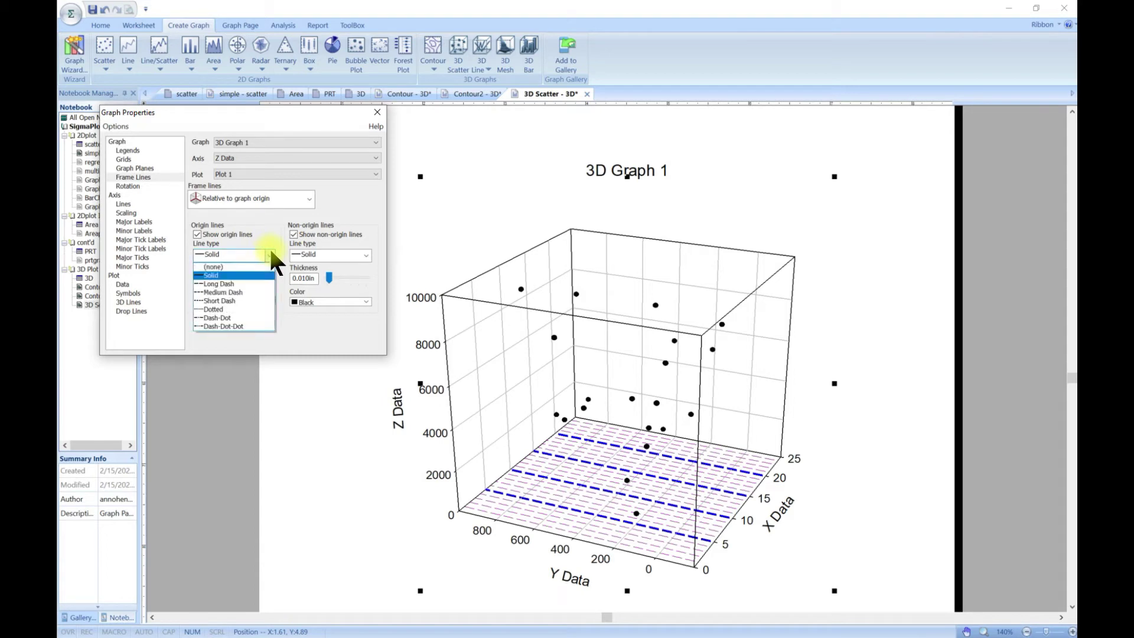
pyautogui.click(230, 275)
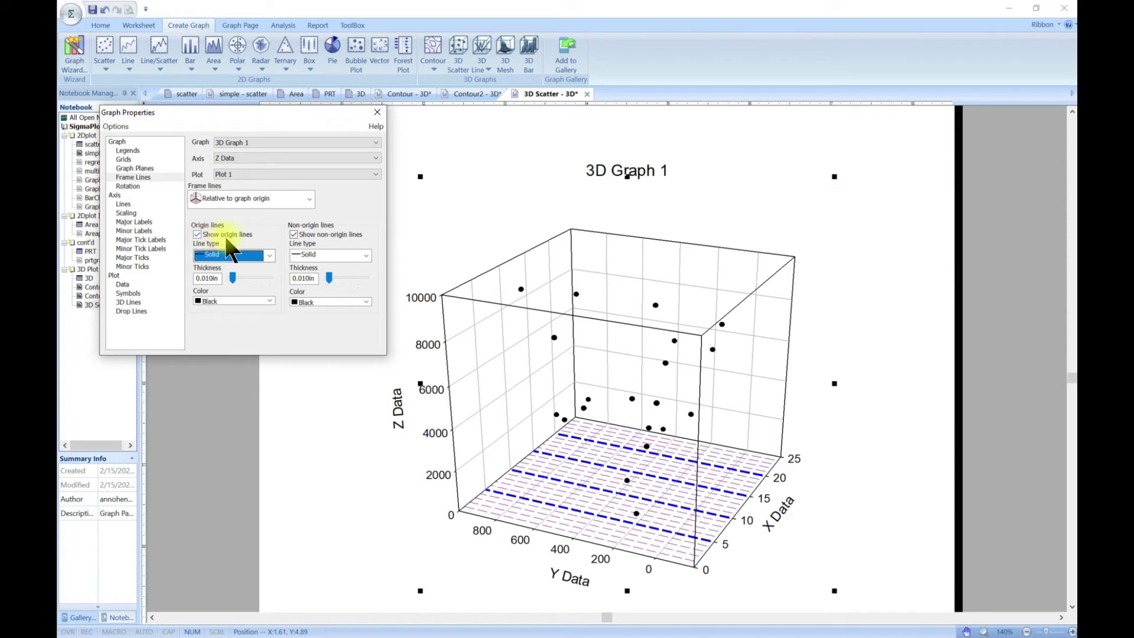
# Step: Return the frame lines to Relative to viewer and turn on both front and rear lines
pyautogui.click(312, 200)
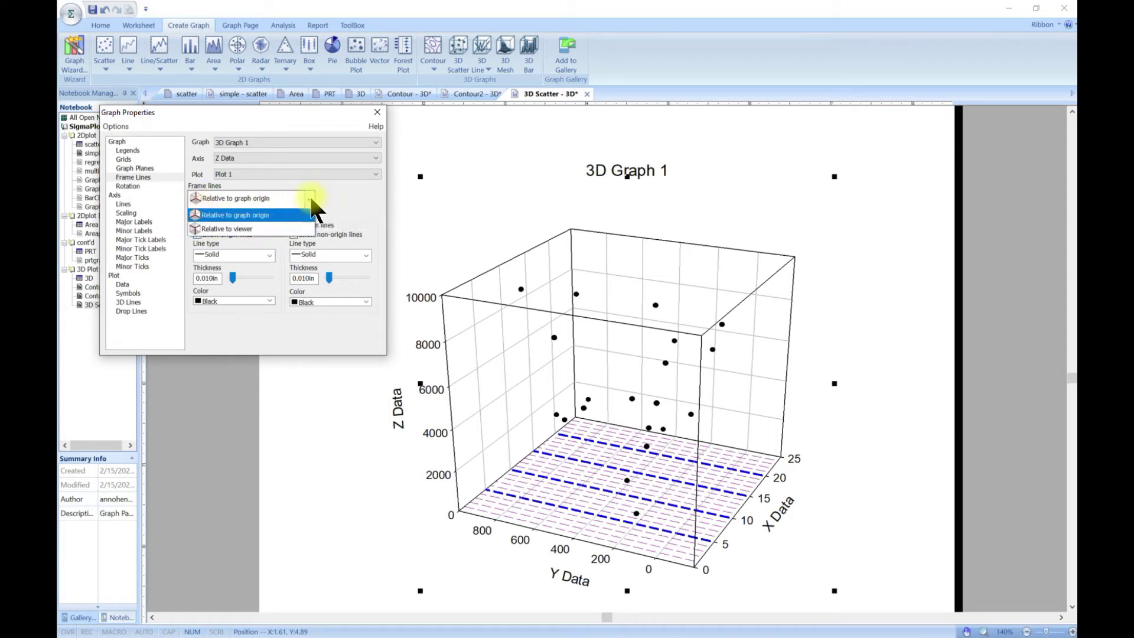
pyautogui.click(247, 228)
pyautogui.click(198, 234)
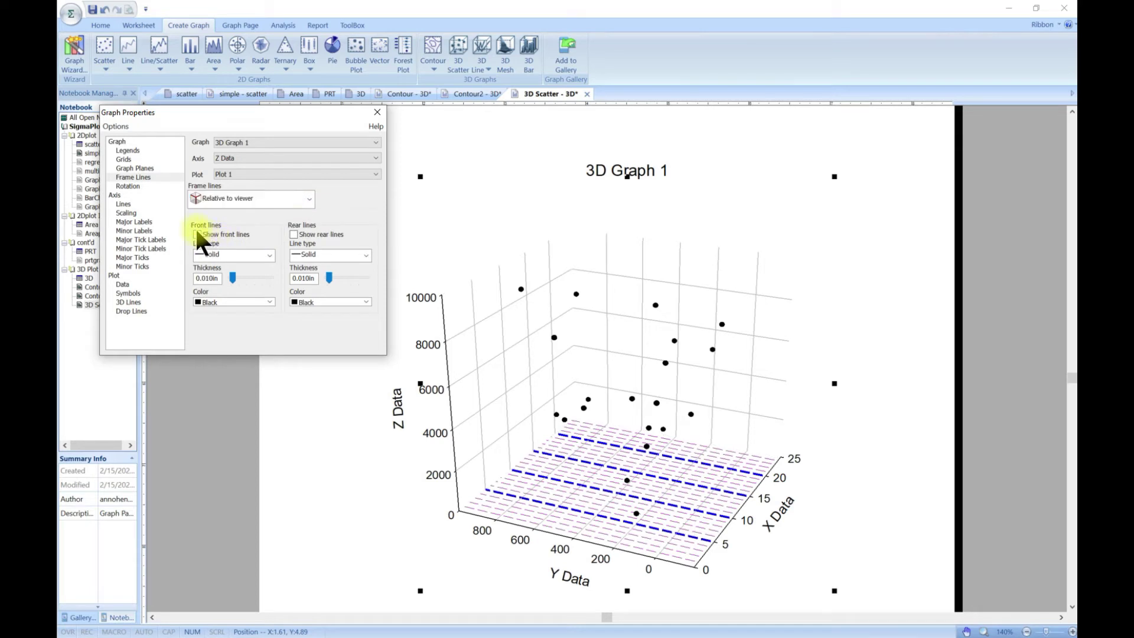
pyautogui.click(294, 234)
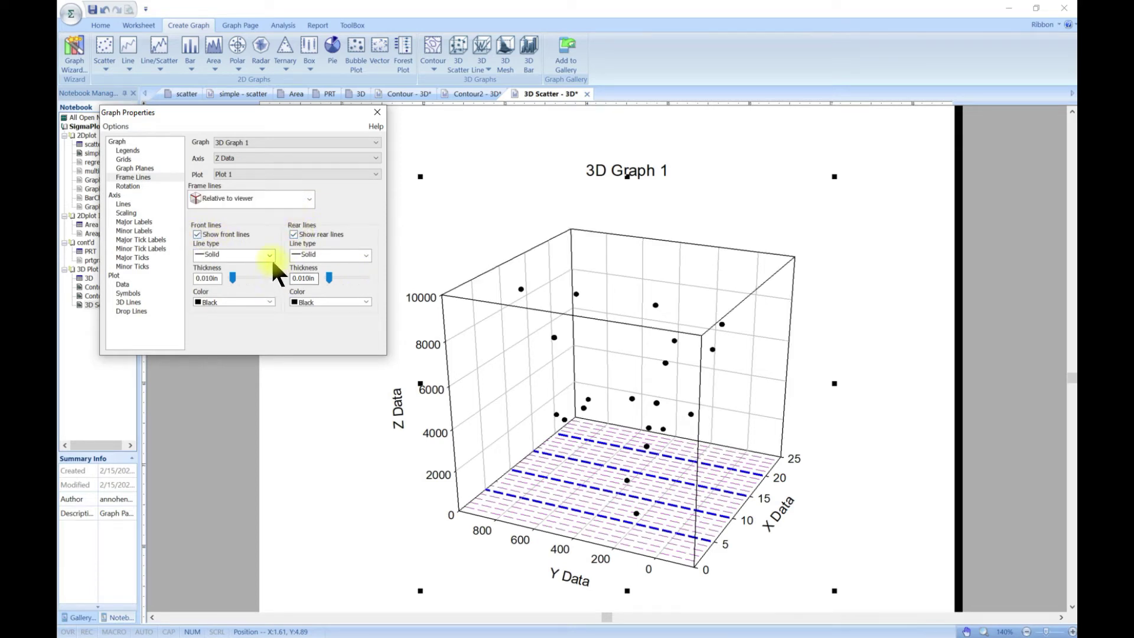
# Step: Format the front frame lines as Long Dash with a thickness of 0.031 in
pyautogui.click(271, 254)
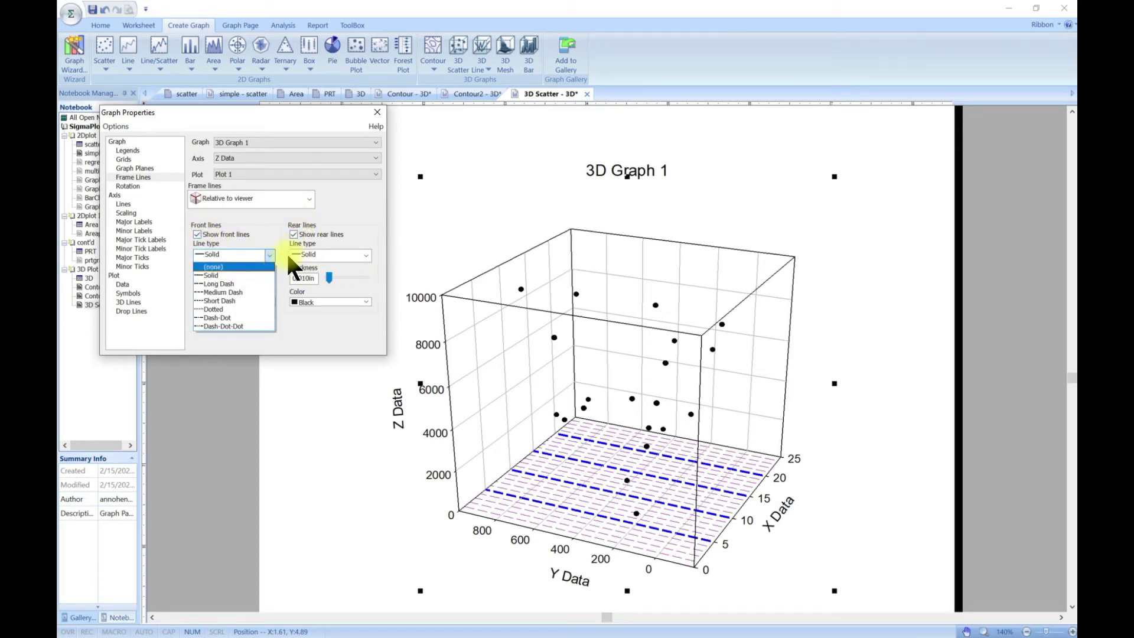
pyautogui.click(220, 284)
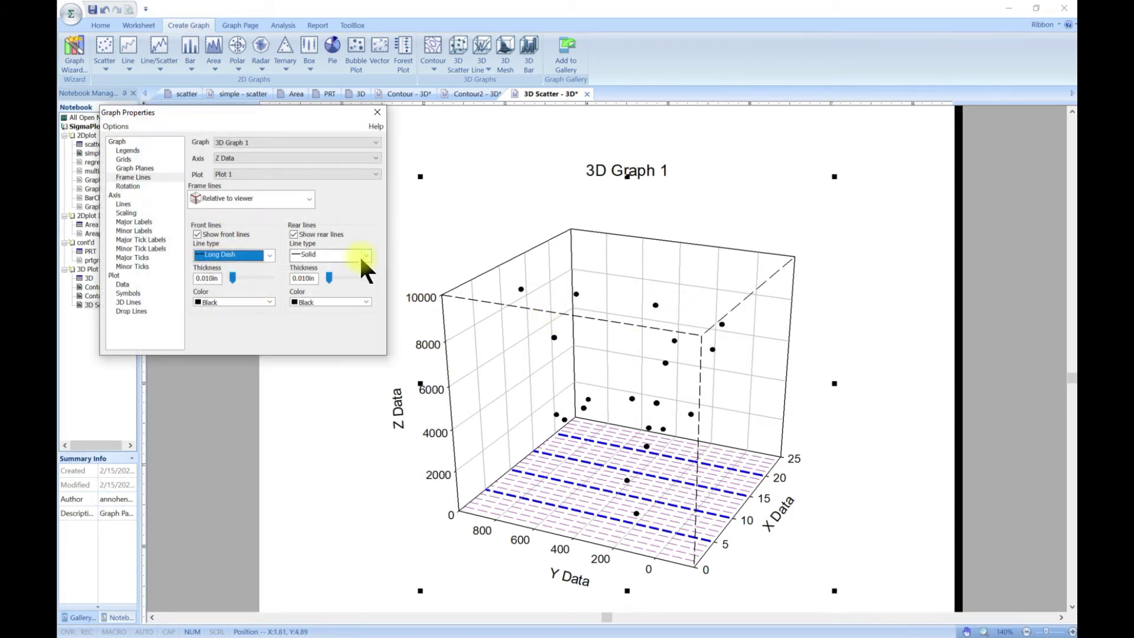
pyautogui.click(234, 273)
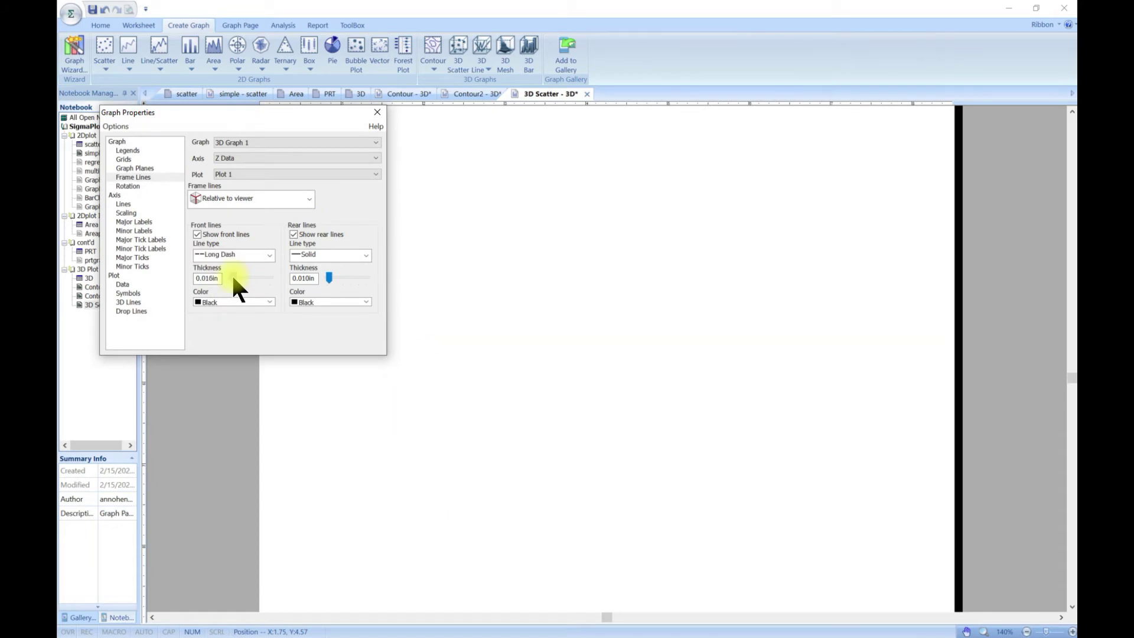
# Step: Set the rear frame lines to a thickness of 0.063 in and color them Dk. Cyan
pyautogui.click(331, 276)
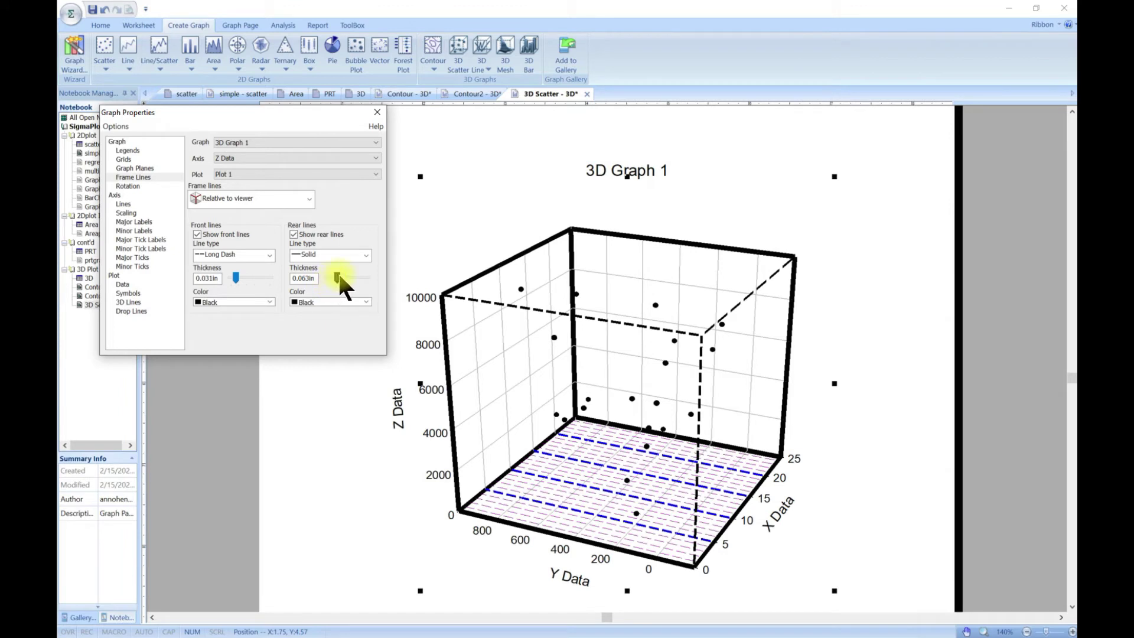
pyautogui.click(365, 301)
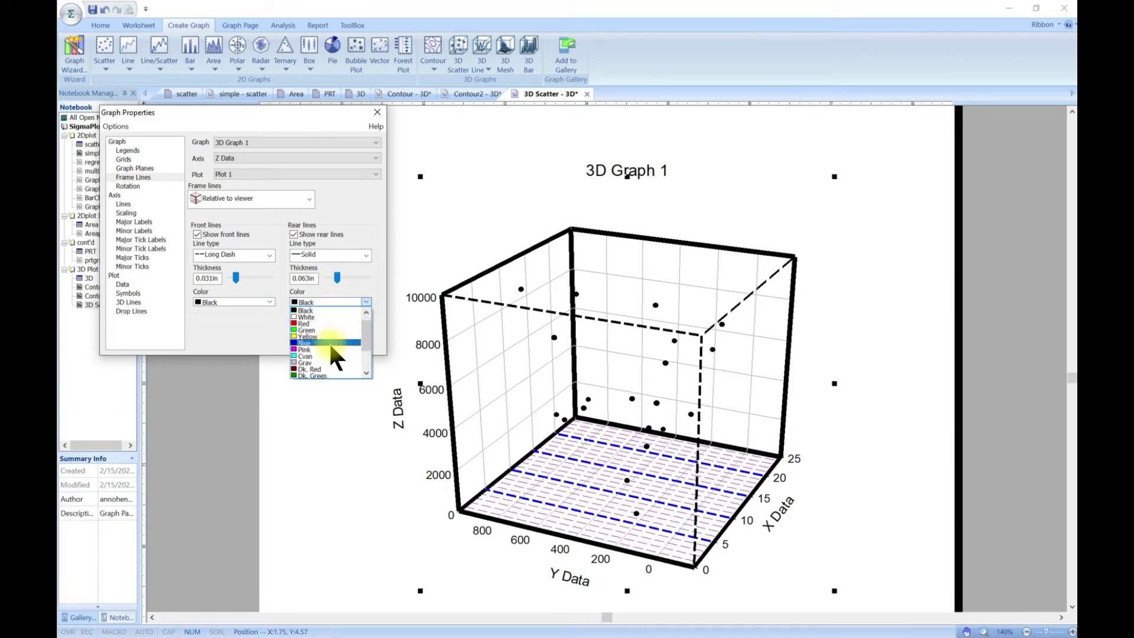
pyautogui.scroll(-3, 332, 321)
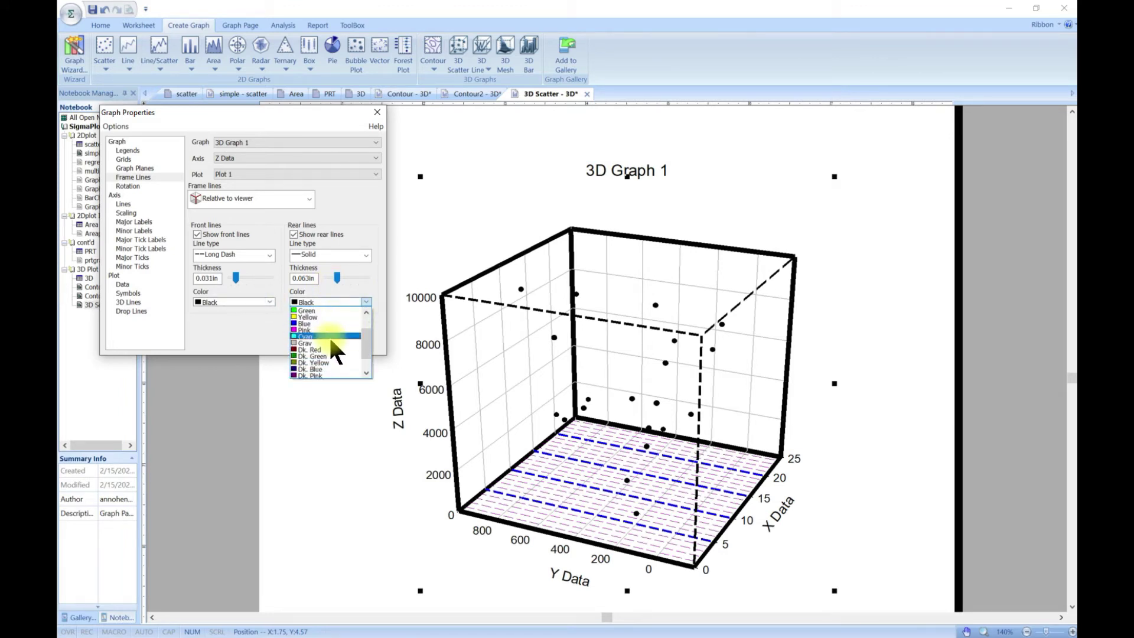
pyautogui.click(318, 362)
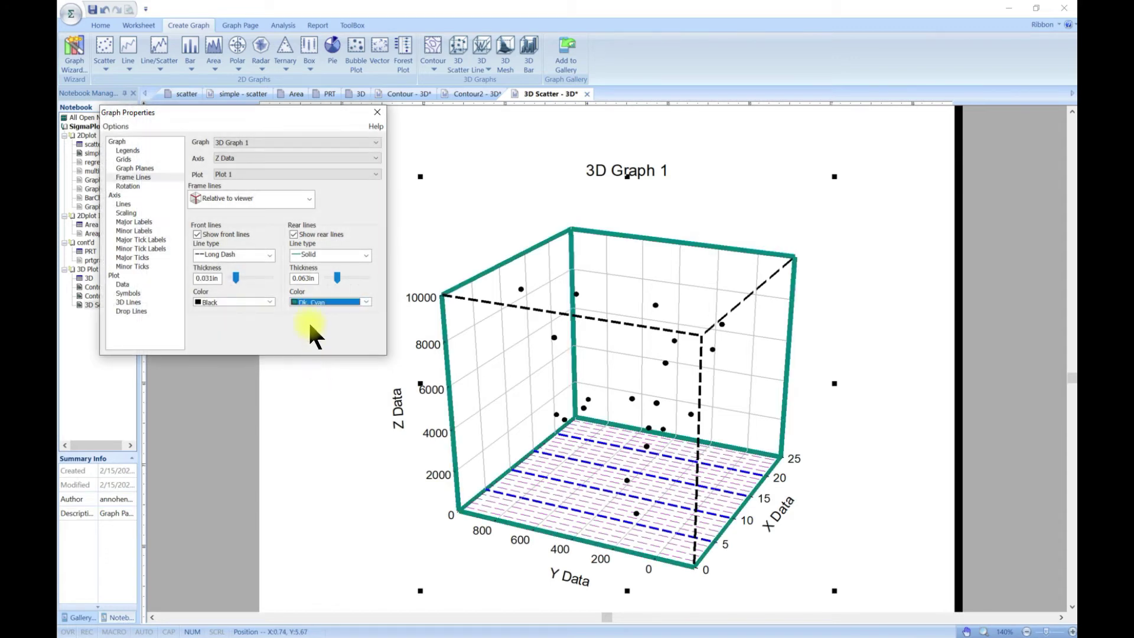
# Step: Change the color of the front frame lines to Red
pyautogui.click(272, 300)
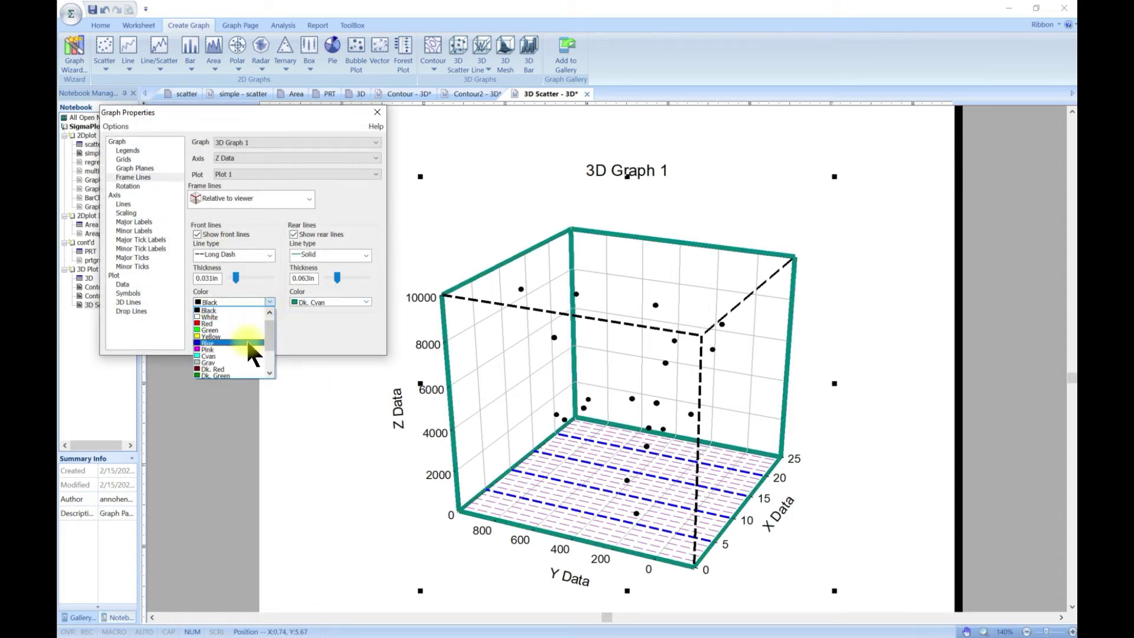
pyautogui.click(246, 324)
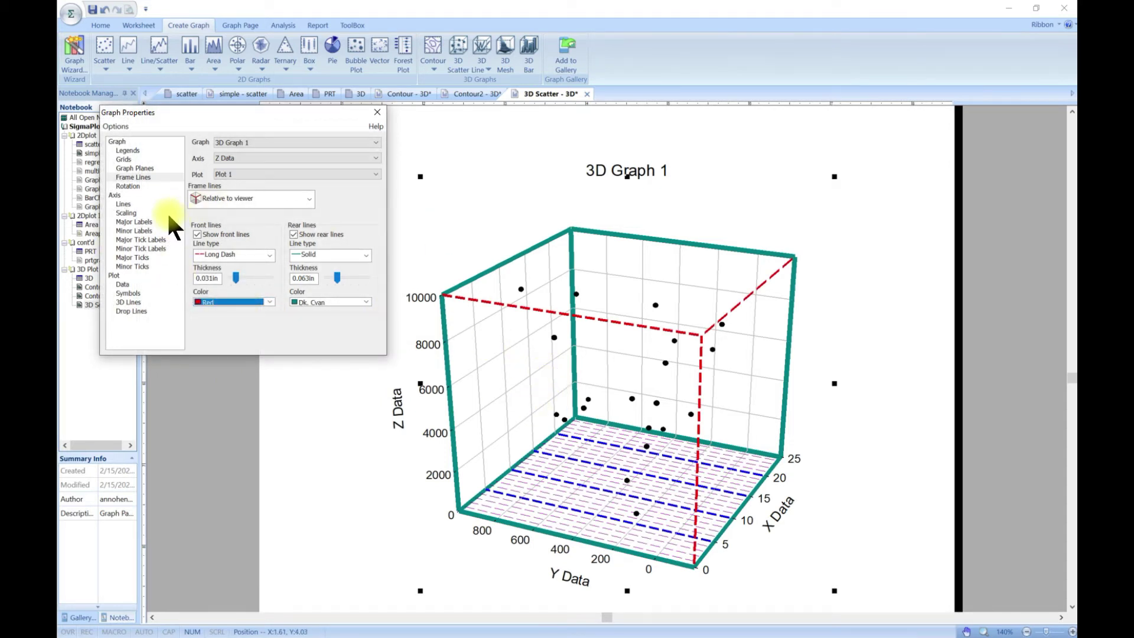
# Step: Rotate the 3D graph to a horizontal view of about 136.9° and a vertical view of about 31.6°
pyautogui.click(140, 185)
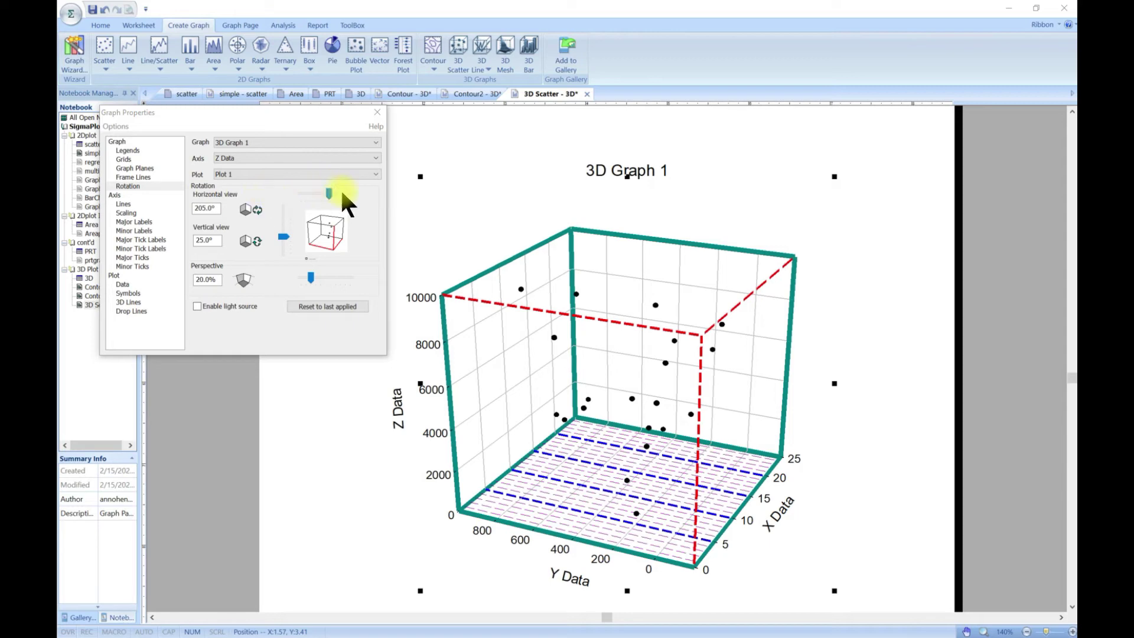
pyautogui.moveTo(324, 190); pyautogui.dragTo(323, 194)
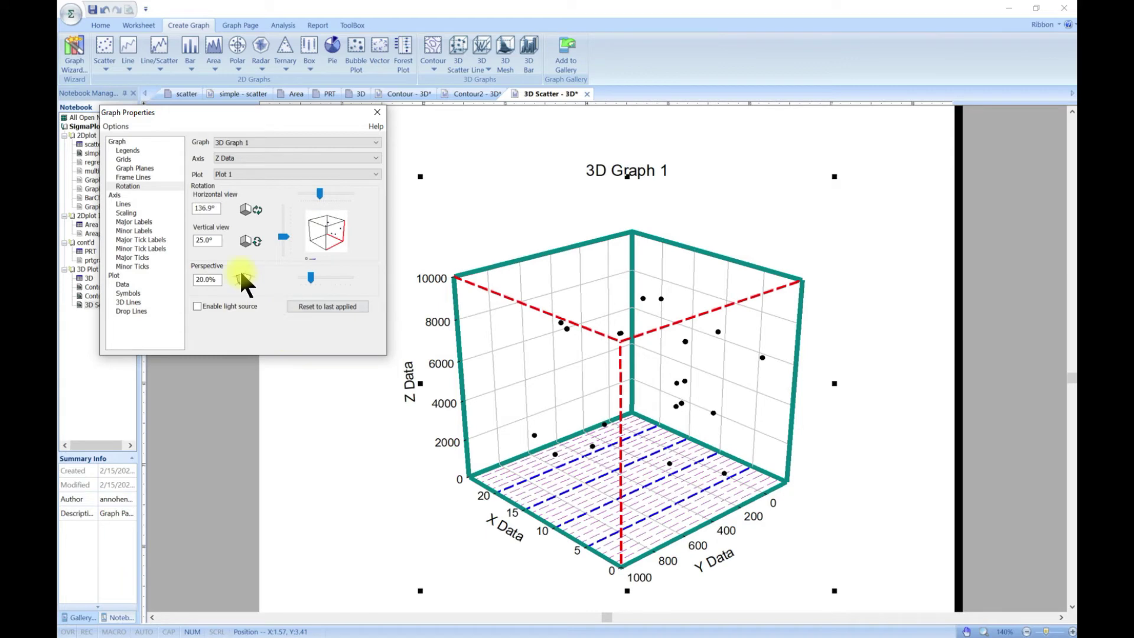
pyautogui.moveTo(284, 234)
pyautogui.mouseDown()
pyautogui.moveTo(285, 218)
pyautogui.moveTo(289, 236)
pyautogui.mouseUp()
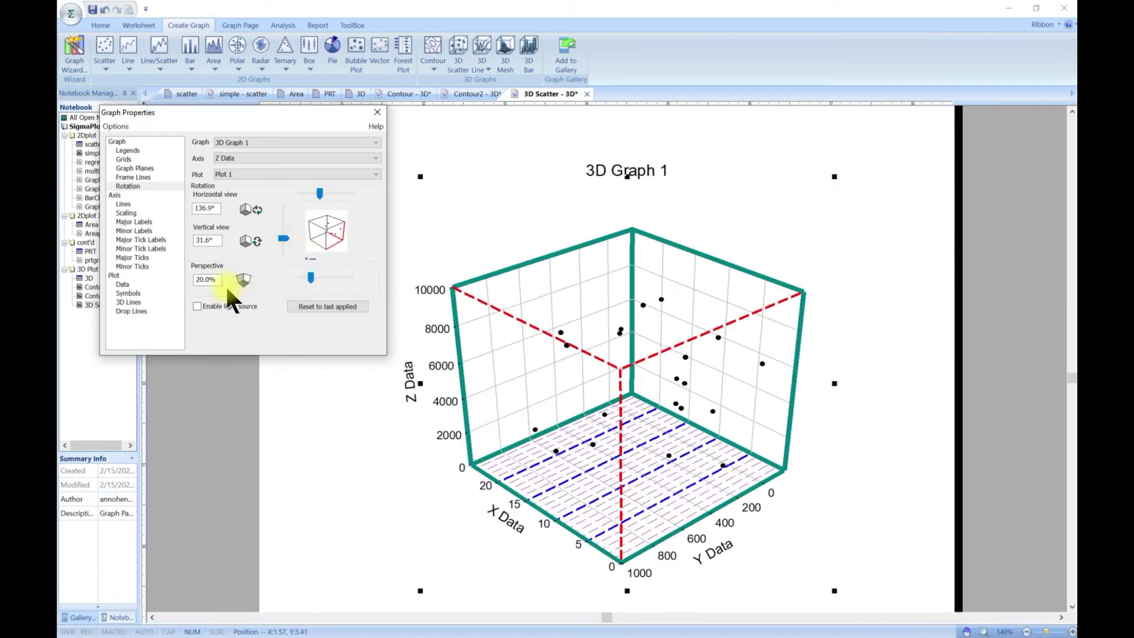
# Step: Adjust the graph's perspective to about 12.4% and enable the light source
pyautogui.moveTo(310, 277)
pyautogui.mouseDown()
pyautogui.moveTo(332, 277)
pyautogui.moveTo(304, 275)
pyautogui.mouseUp()
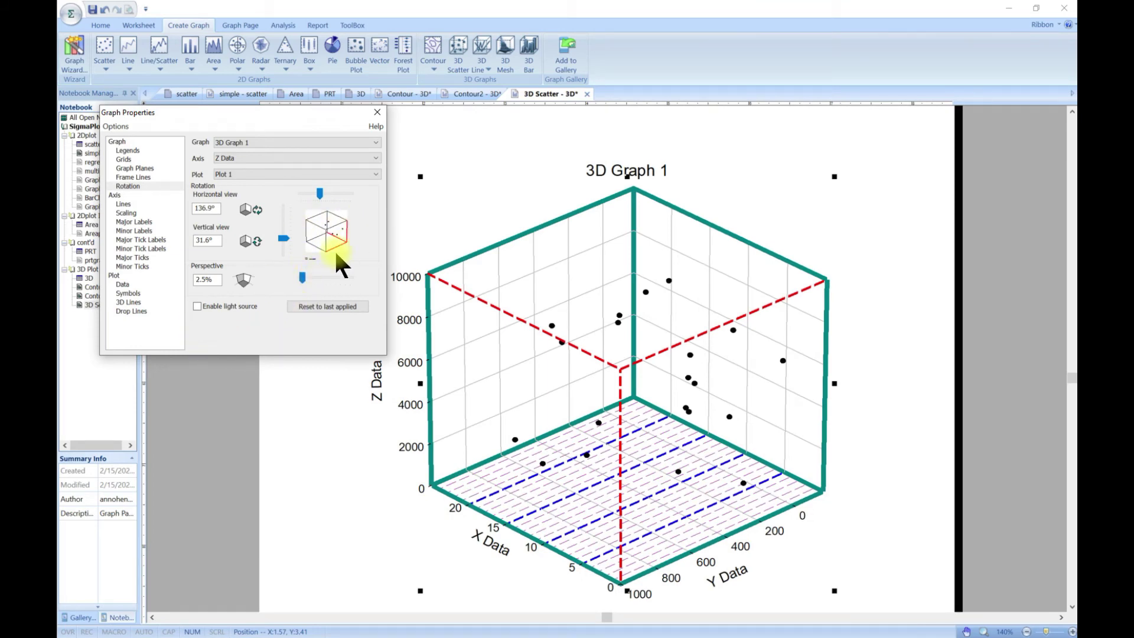
pyautogui.moveTo(303, 276); pyautogui.dragTo(261, 291)
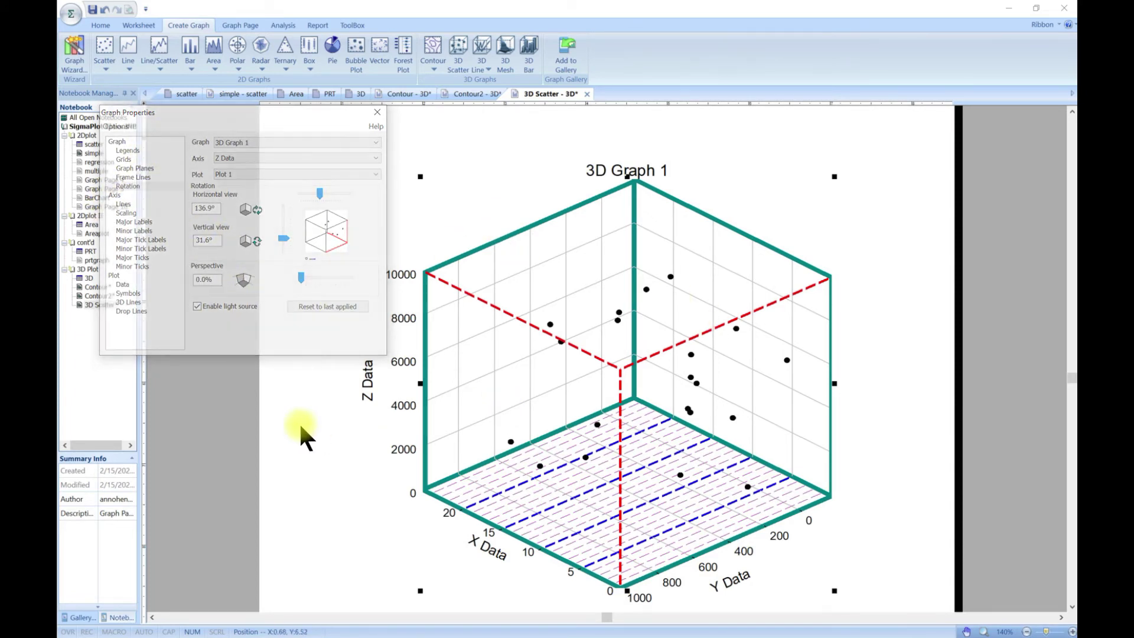
pyautogui.moveTo(301, 276); pyautogui.dragTo(308, 276)
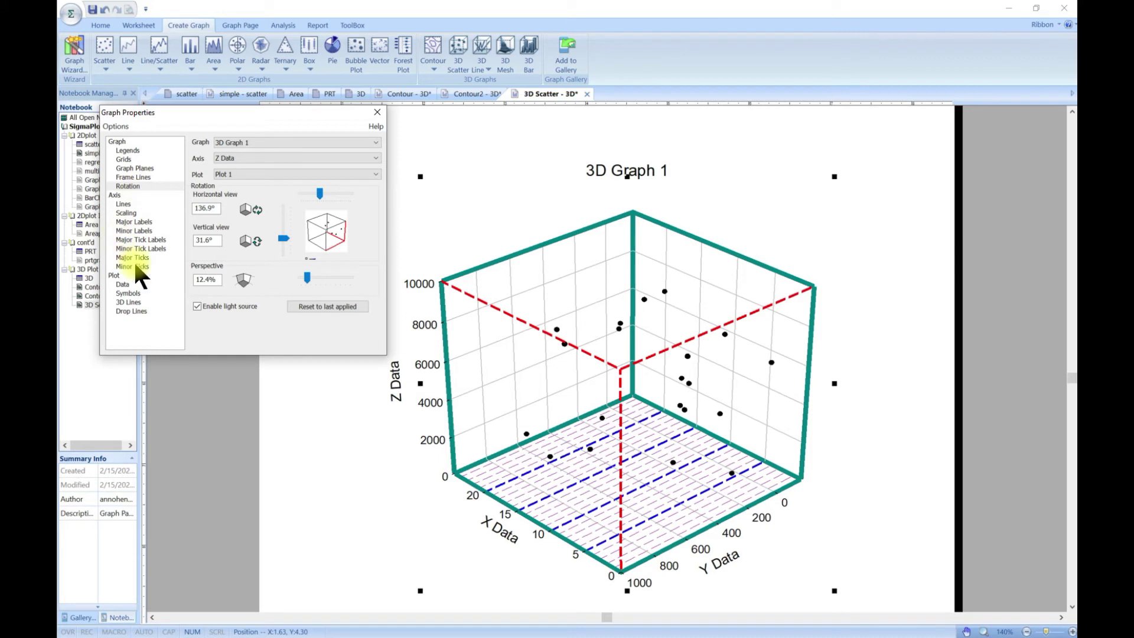
# Step: Review the Z axis settings for lines, scaling, major labels and major tick labels, and the plot's data sampling settings
pyautogui.click(136, 210)
pyautogui.click(132, 202)
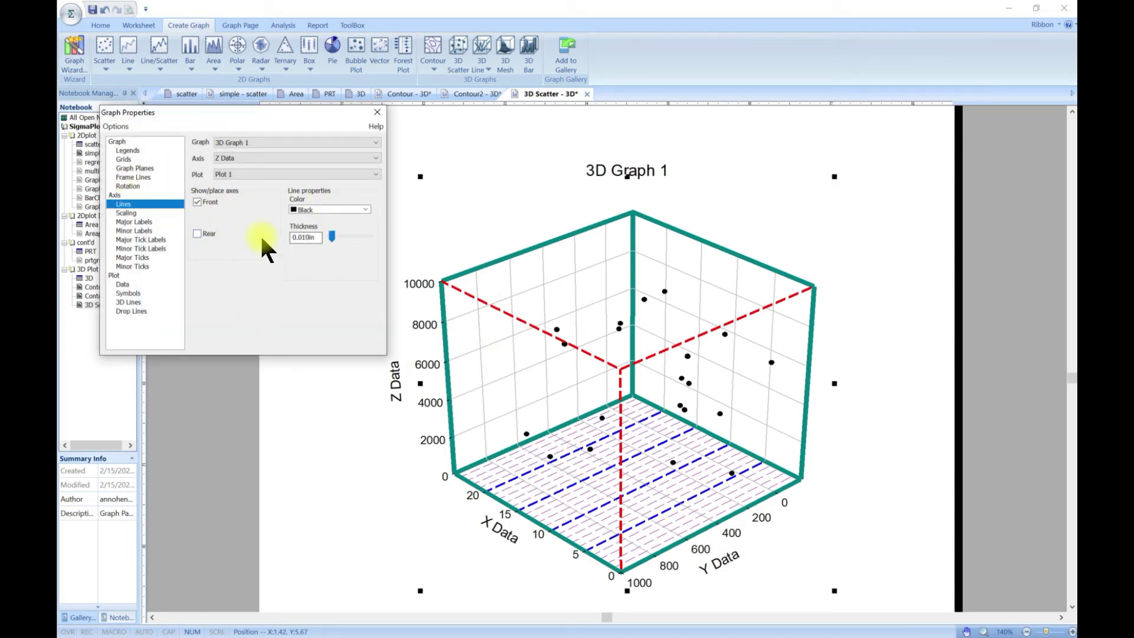
pyautogui.click(126, 213)
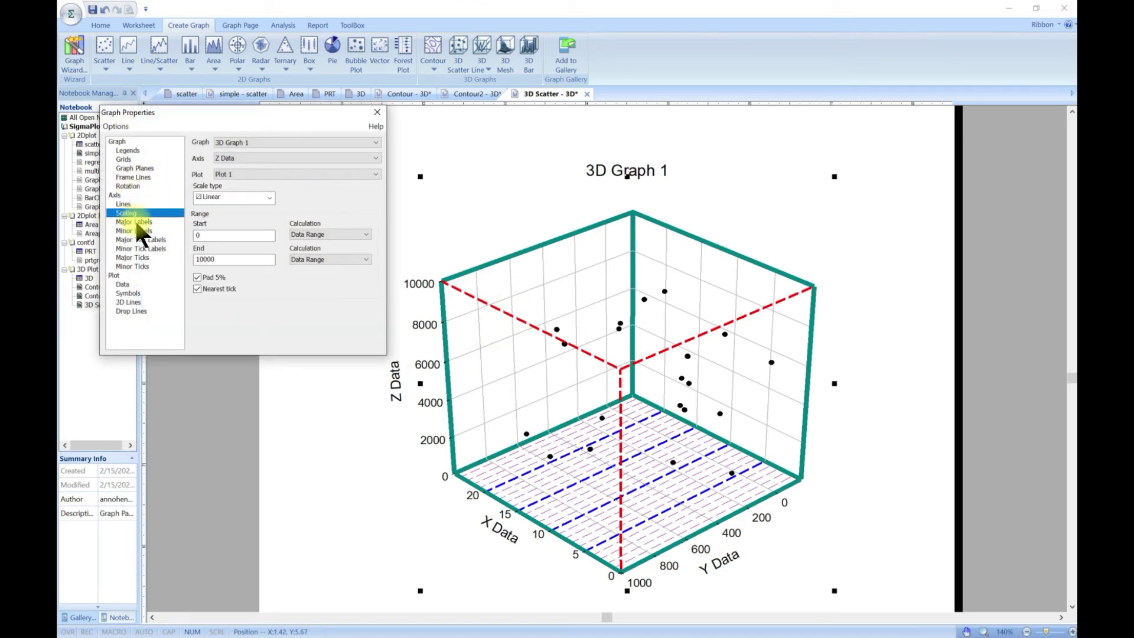
pyautogui.click(135, 222)
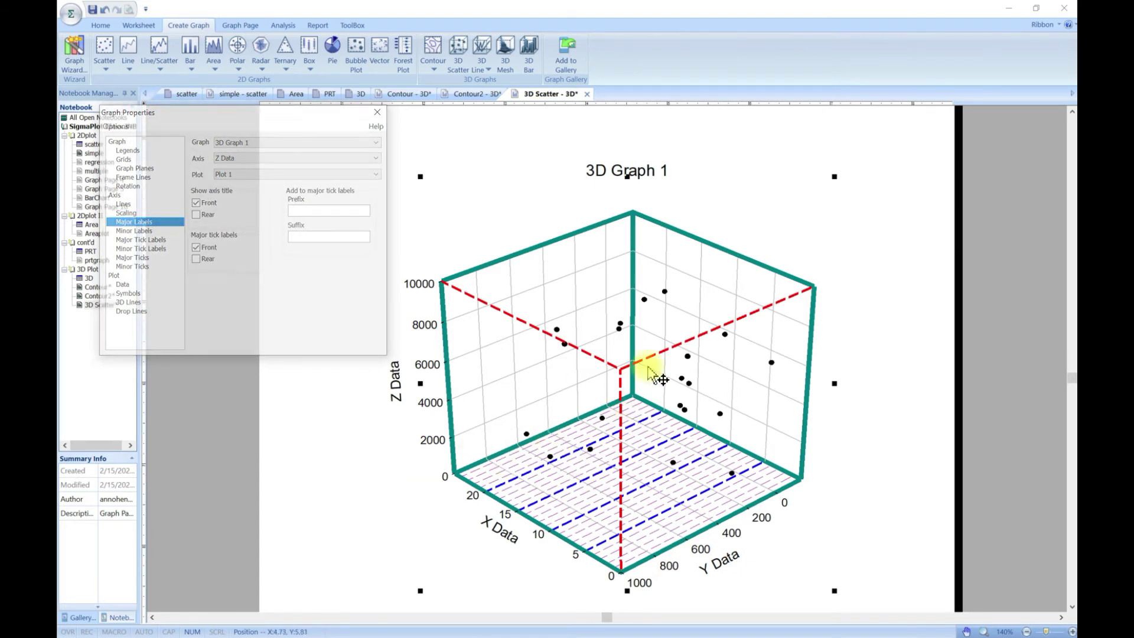
pyautogui.click(152, 240)
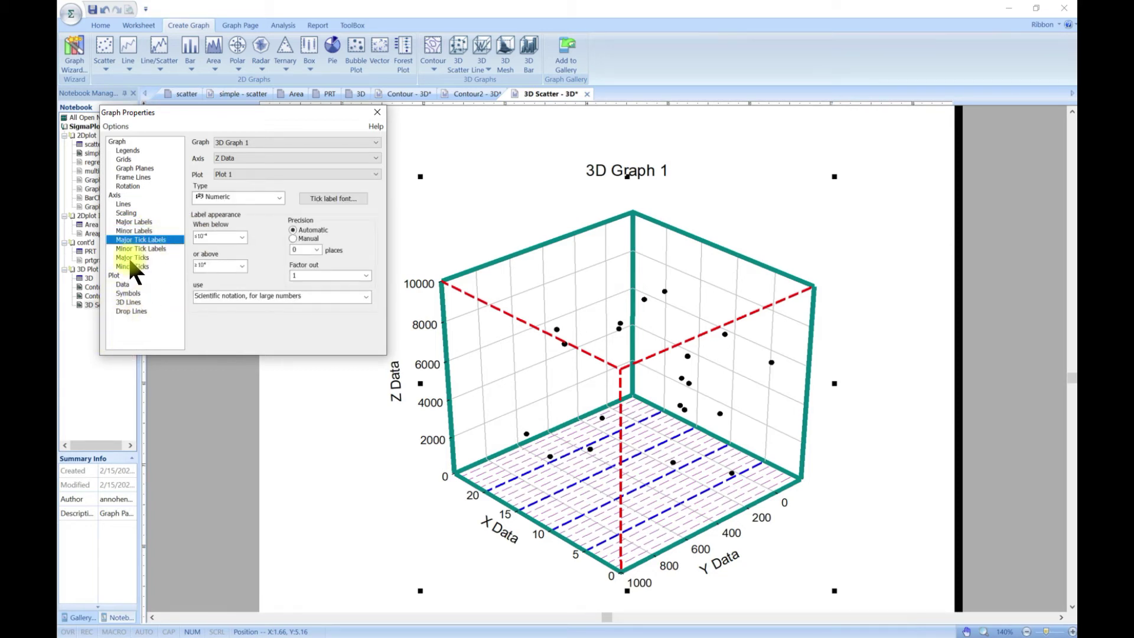
pyautogui.click(126, 285)
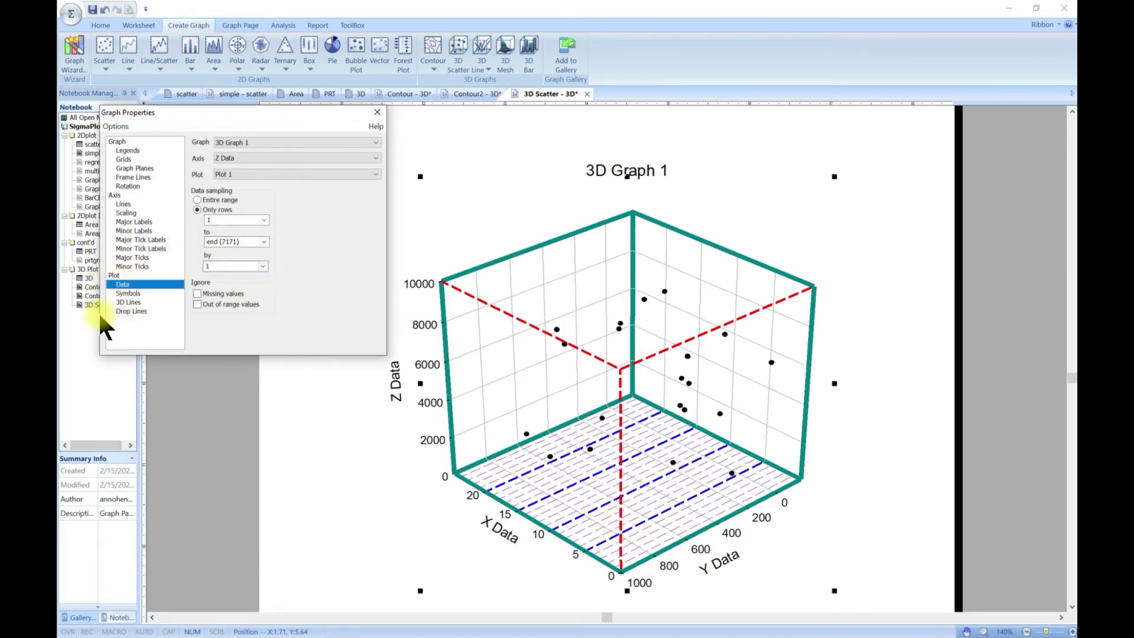
# Step: Change the plot symbols to Square with a Pink fill color
pyautogui.click(136, 291)
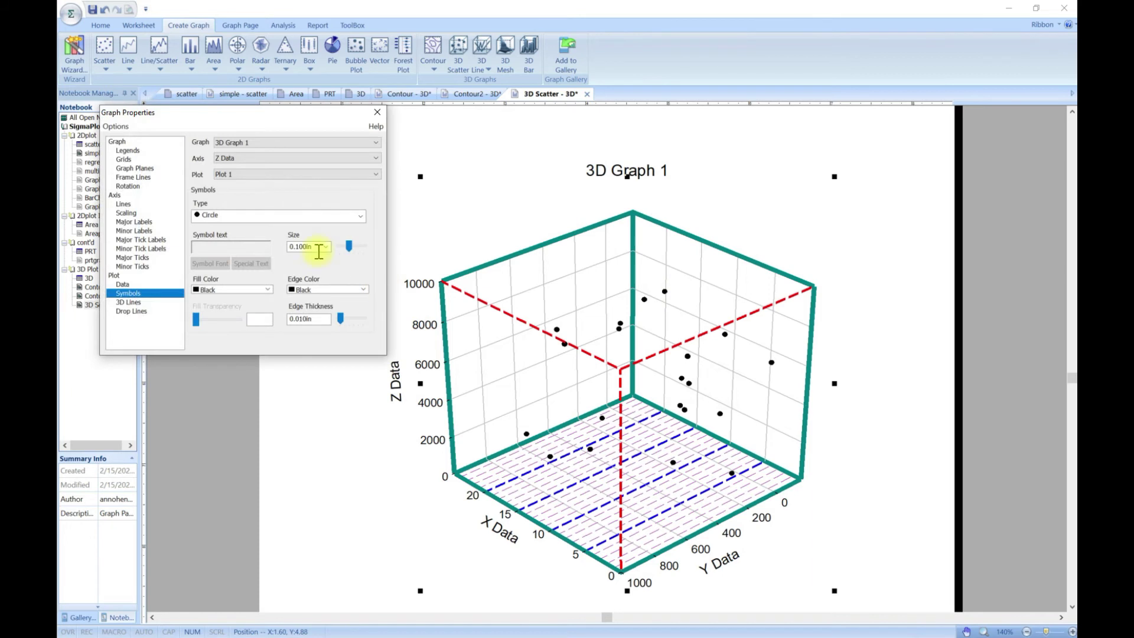
pyautogui.click(360, 217)
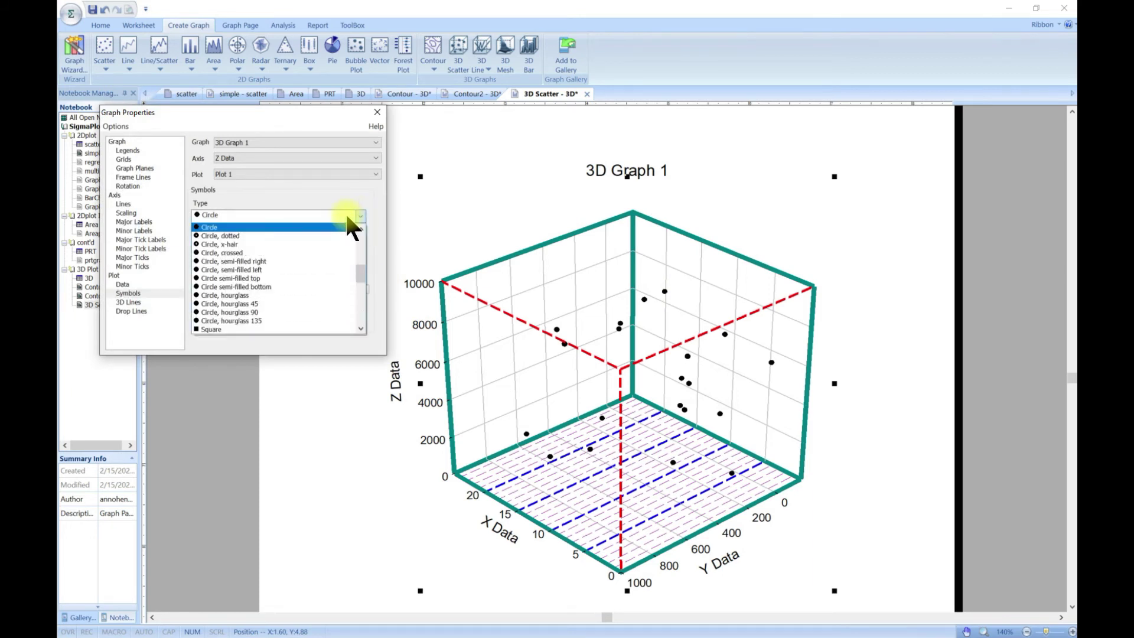
pyautogui.scroll(-2, 236, 292)
pyautogui.click(228, 279)
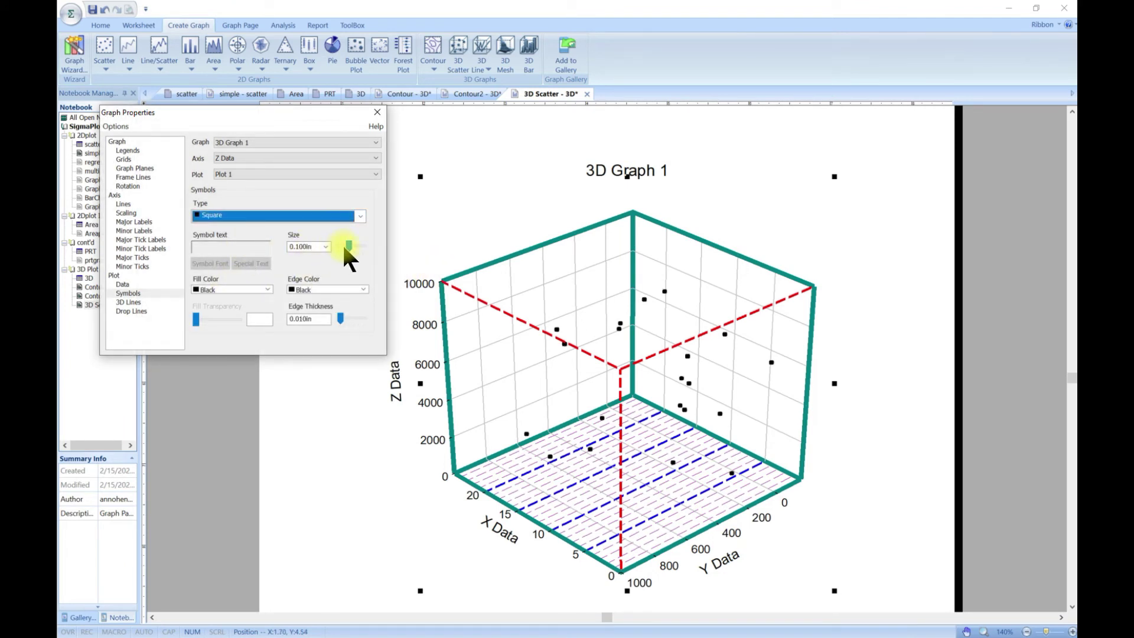
pyautogui.click(268, 289)
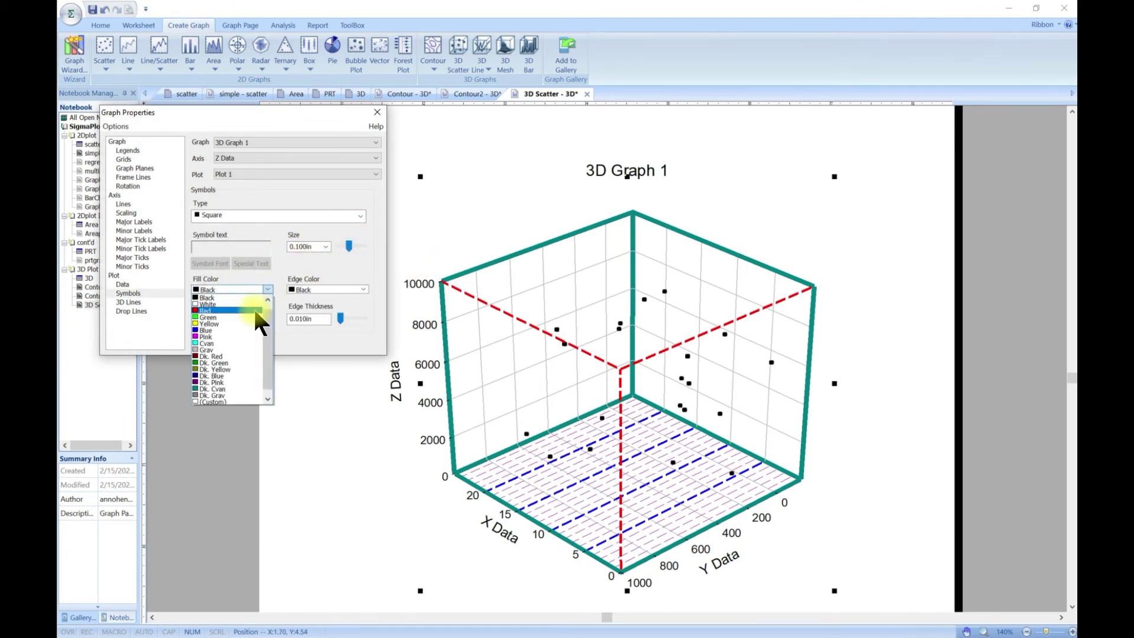
pyautogui.click(217, 336)
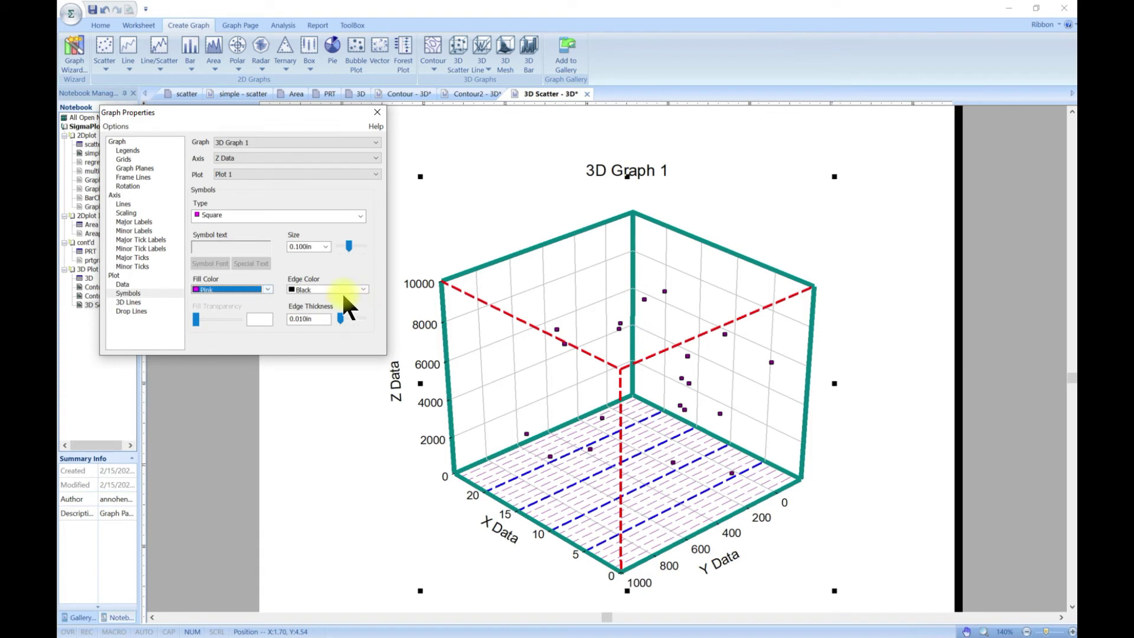
# Step: Set the symbols' edge color to Pink and their edge thickness to about 0.022 in
pyautogui.click(367, 291)
pyautogui.click(356, 268)
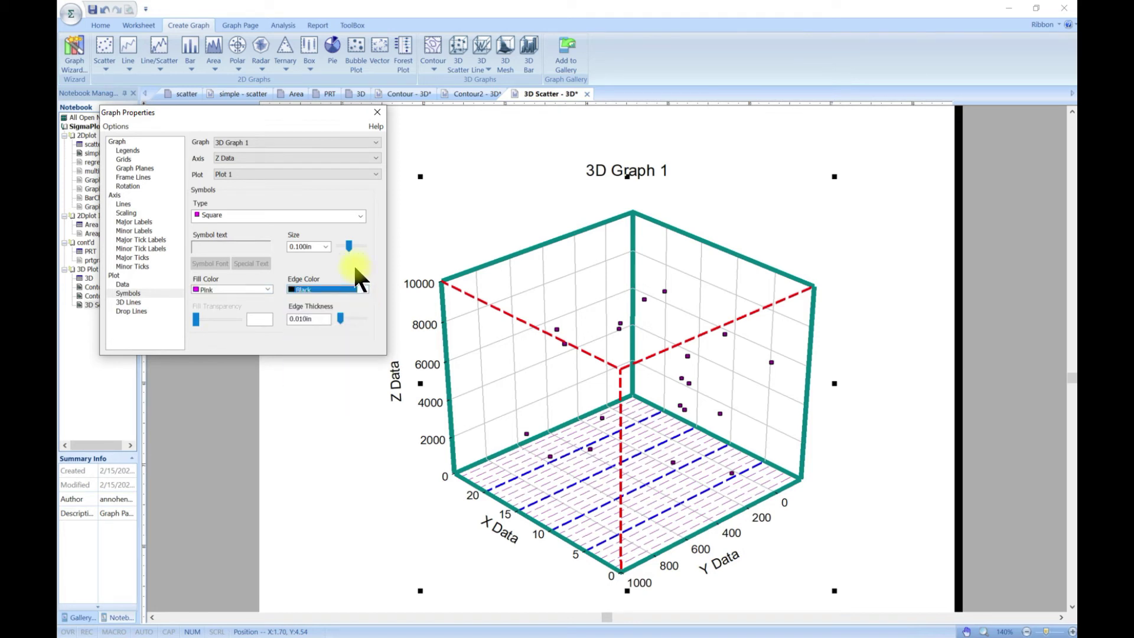
pyautogui.click(364, 289)
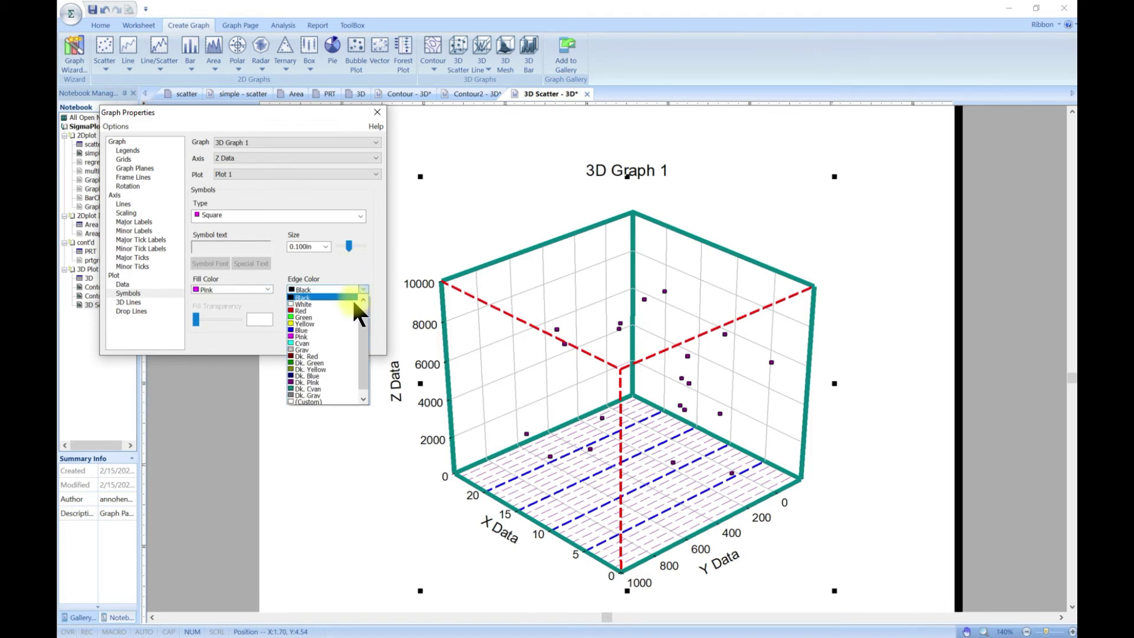
pyautogui.click(319, 334)
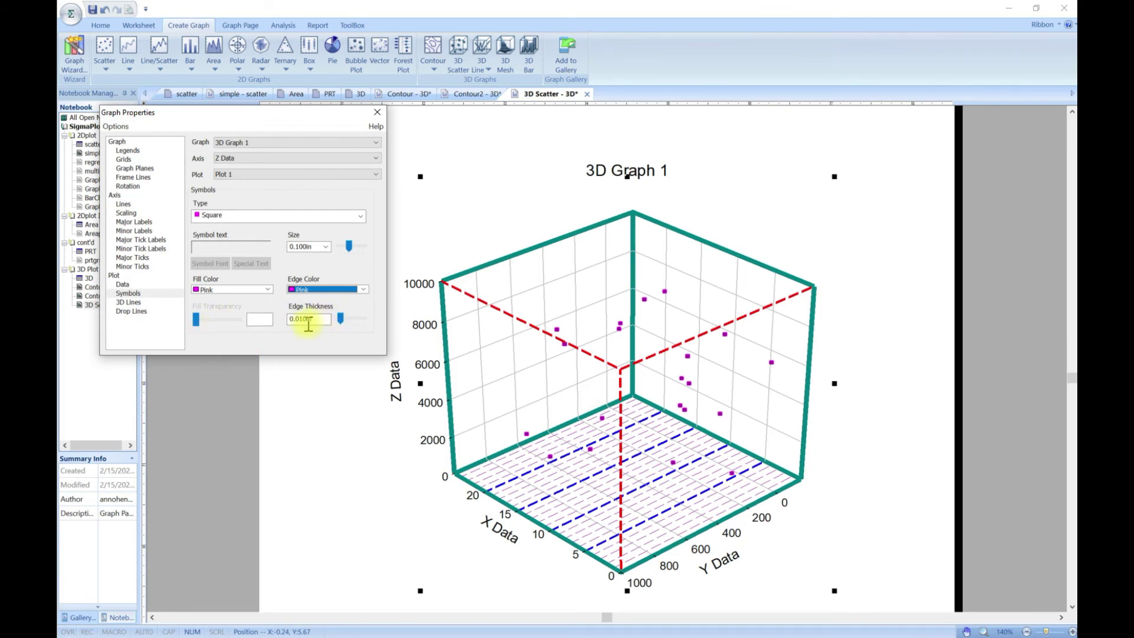
pyautogui.moveTo(336, 318); pyautogui.dragTo(340, 319)
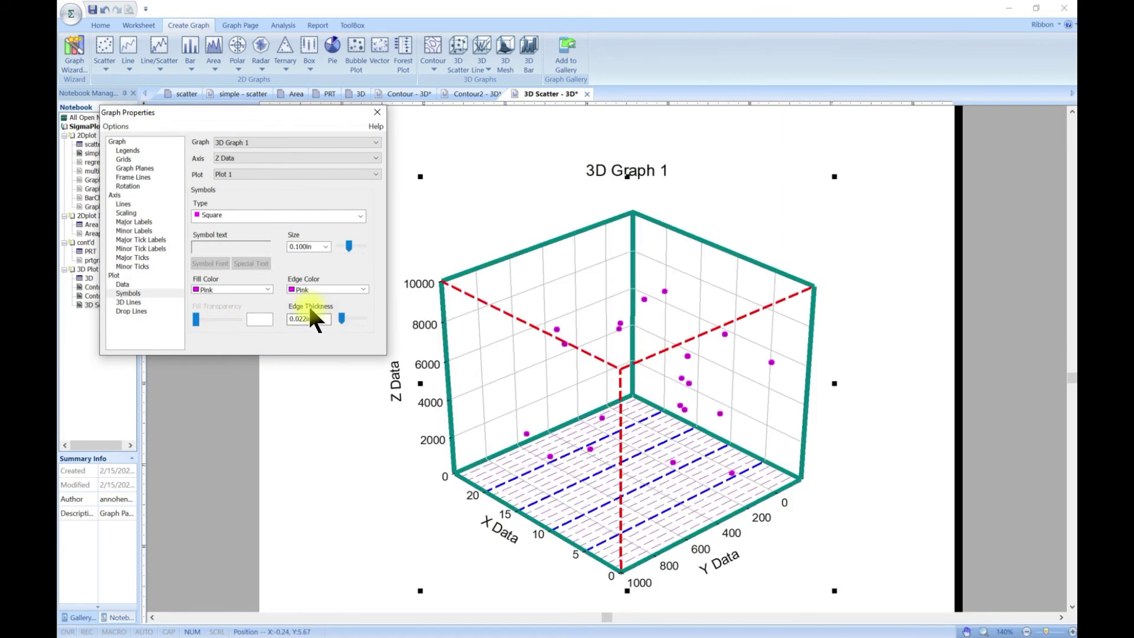
# Step: Connect the data points with Solid 3D lines
pyautogui.click(129, 302)
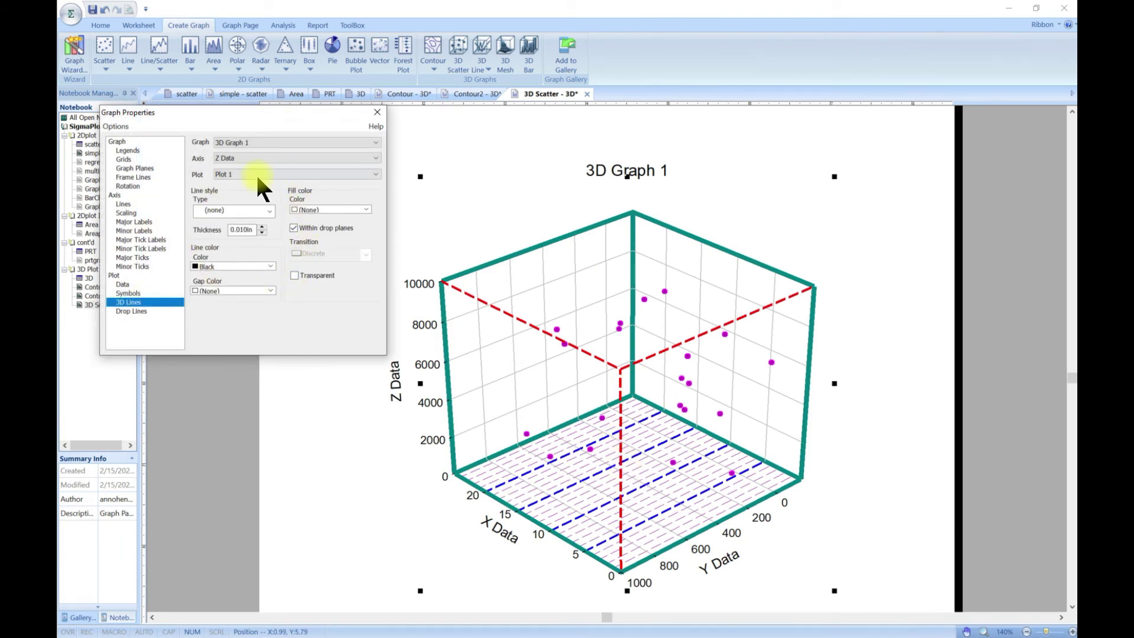
pyautogui.click(268, 210)
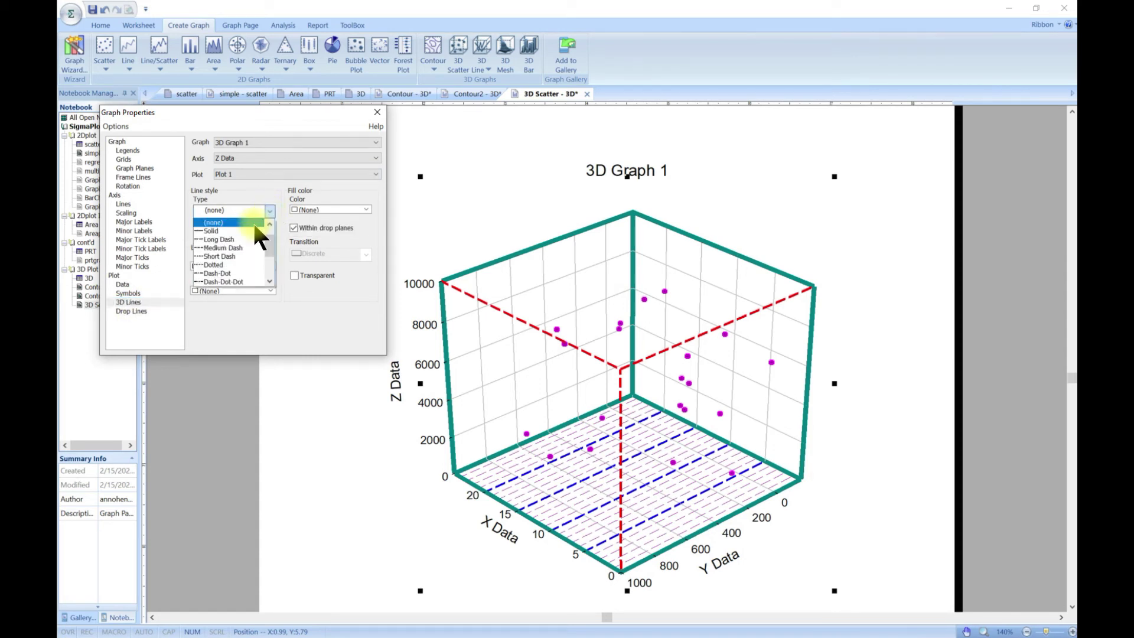
pyautogui.click(247, 231)
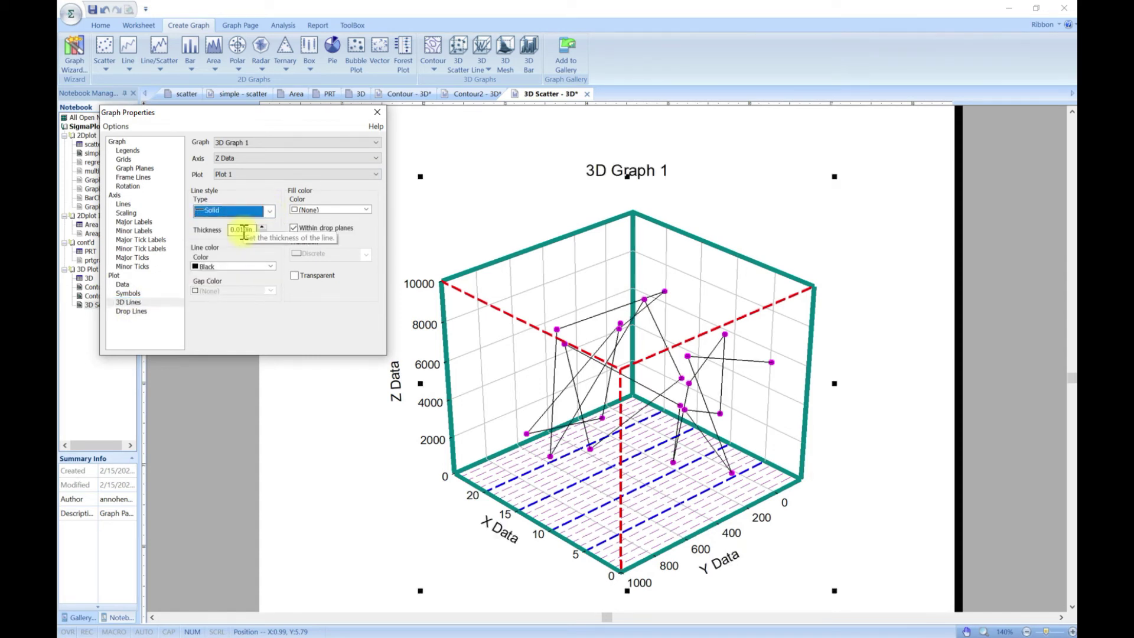
# Step: Try Green, (Color Schemes) and (Custom) as the fill color of the 3D lines
pyautogui.click(367, 209)
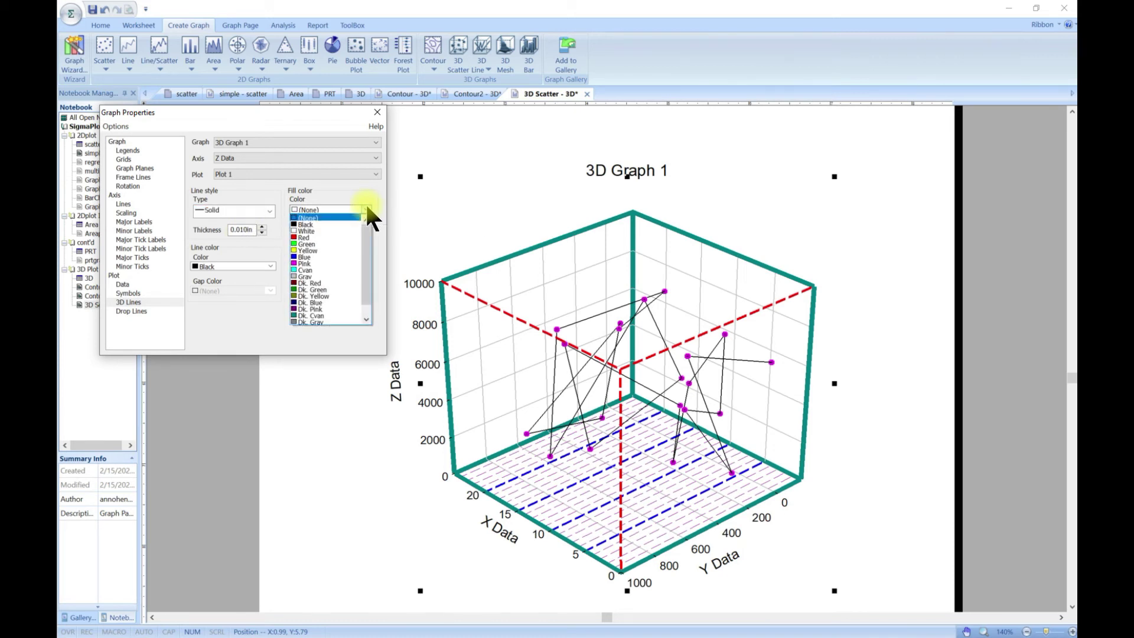
pyautogui.click(331, 243)
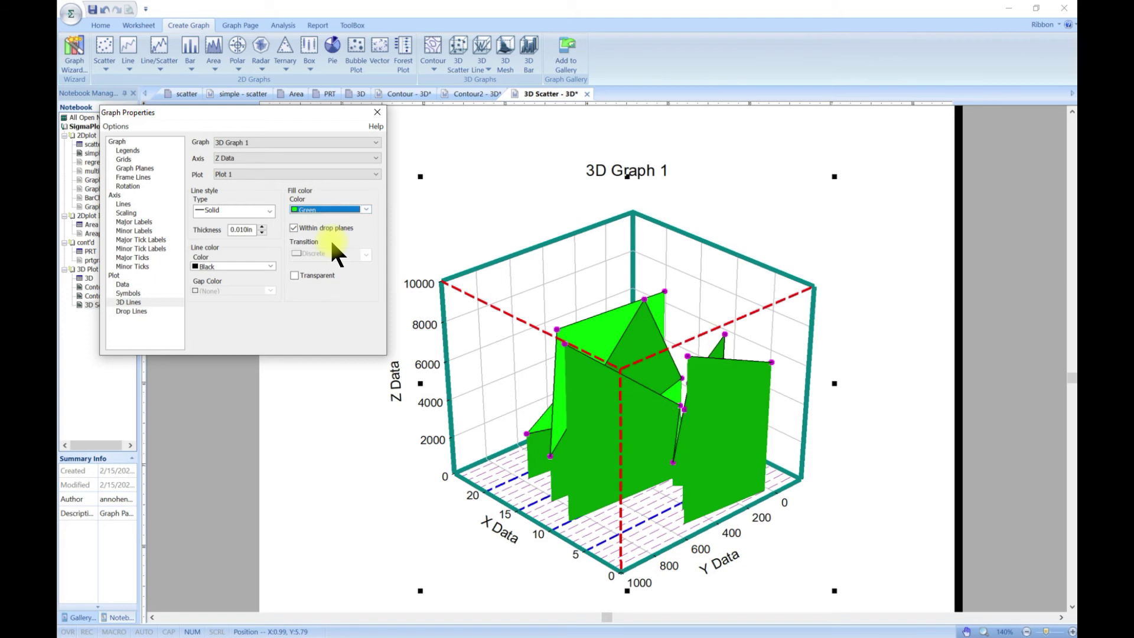
pyautogui.click(360, 211)
pyautogui.click(329, 322)
pyautogui.click(364, 209)
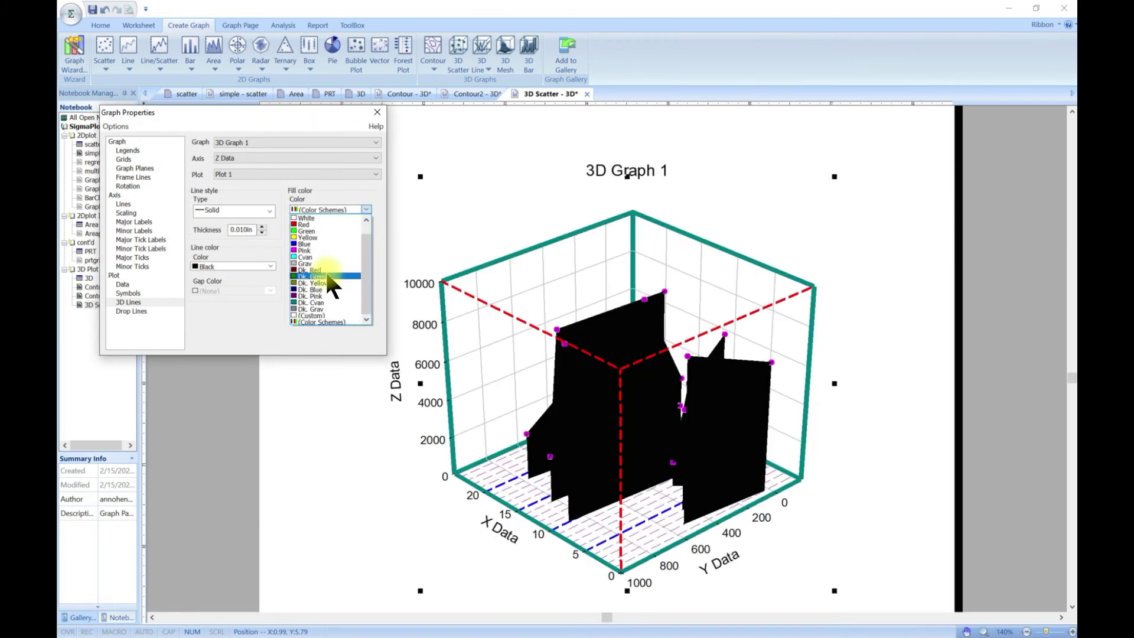
pyautogui.click(320, 315)
pyautogui.click(301, 136)
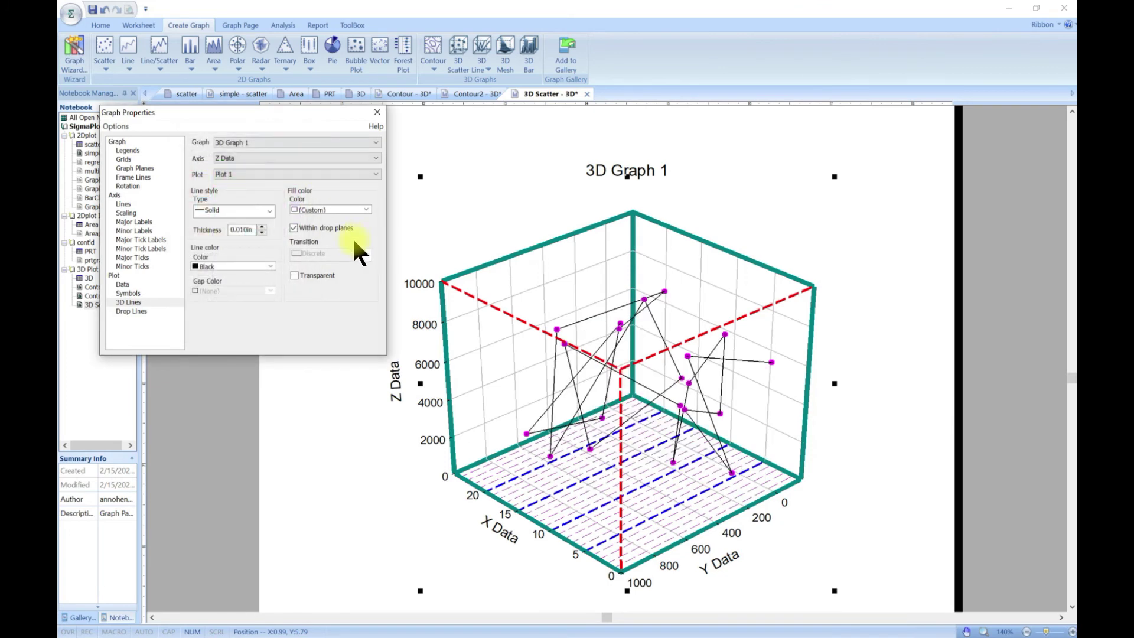
# Step: Try a Dk. Red fill for the 3D lines, and return the fill color to (None)
pyautogui.click(365, 209)
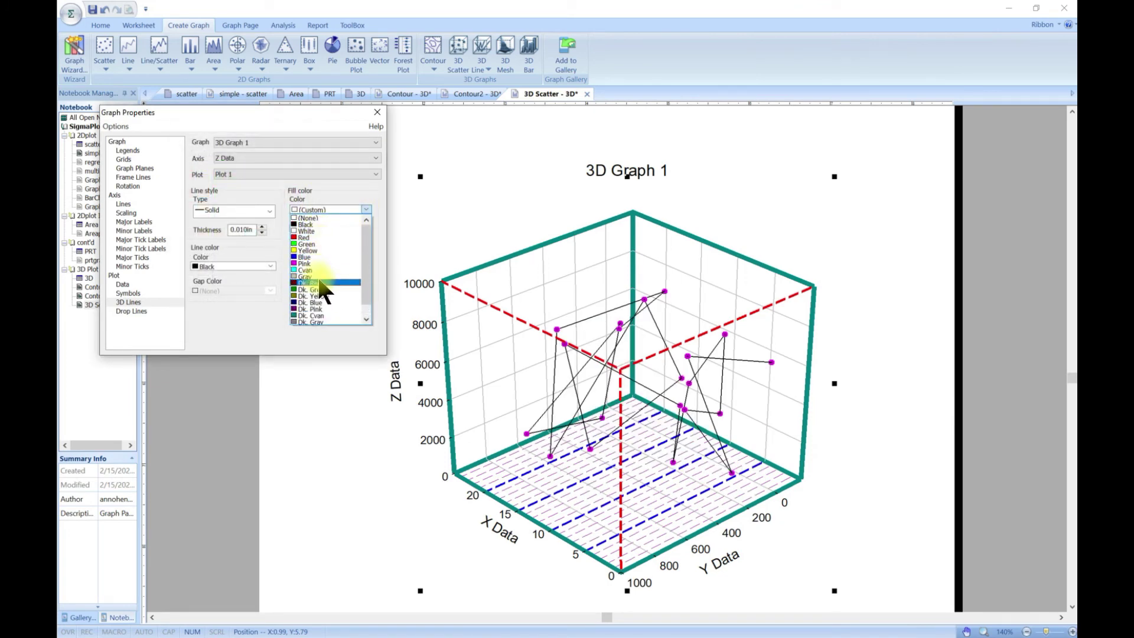
pyautogui.click(317, 283)
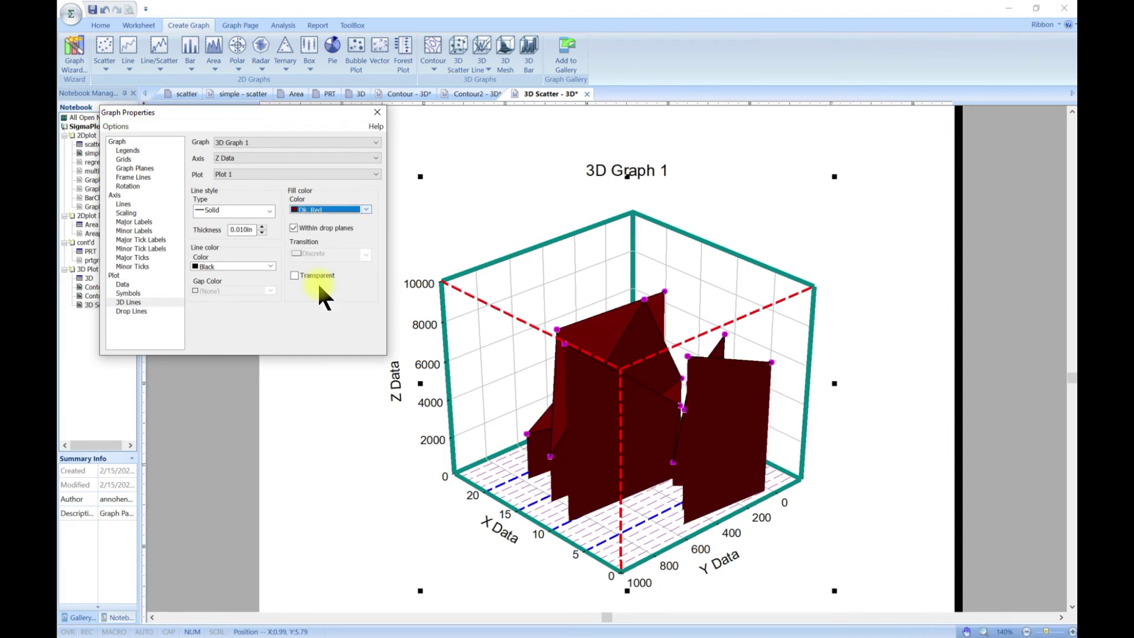
pyautogui.click(365, 210)
pyautogui.click(324, 213)
pyautogui.click(248, 237)
pyautogui.click(365, 208)
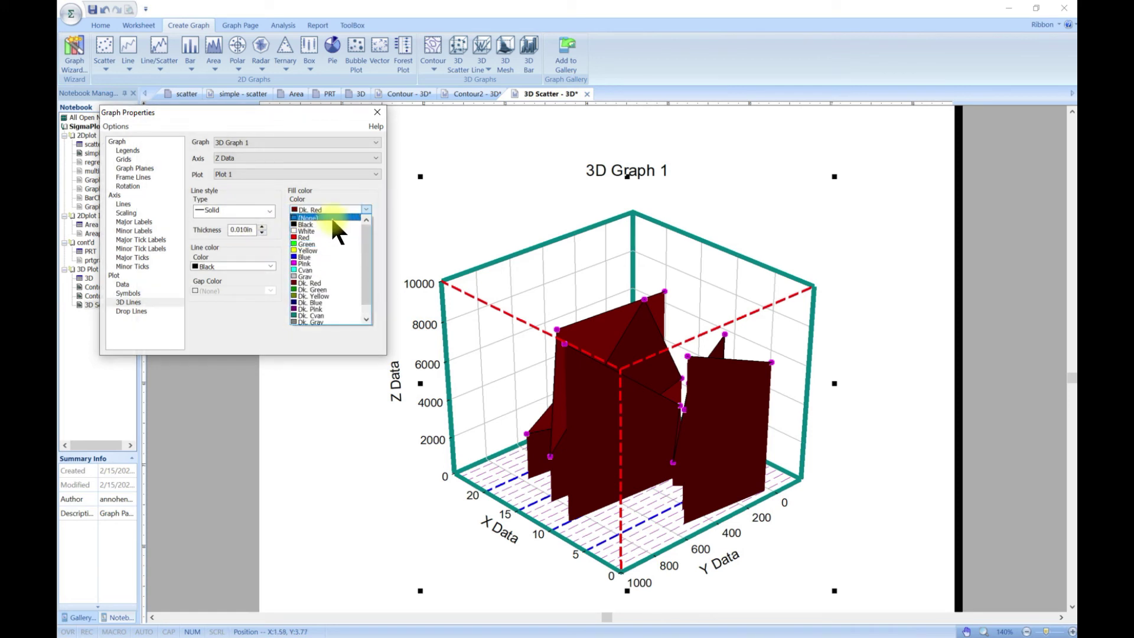
pyautogui.click(309, 218)
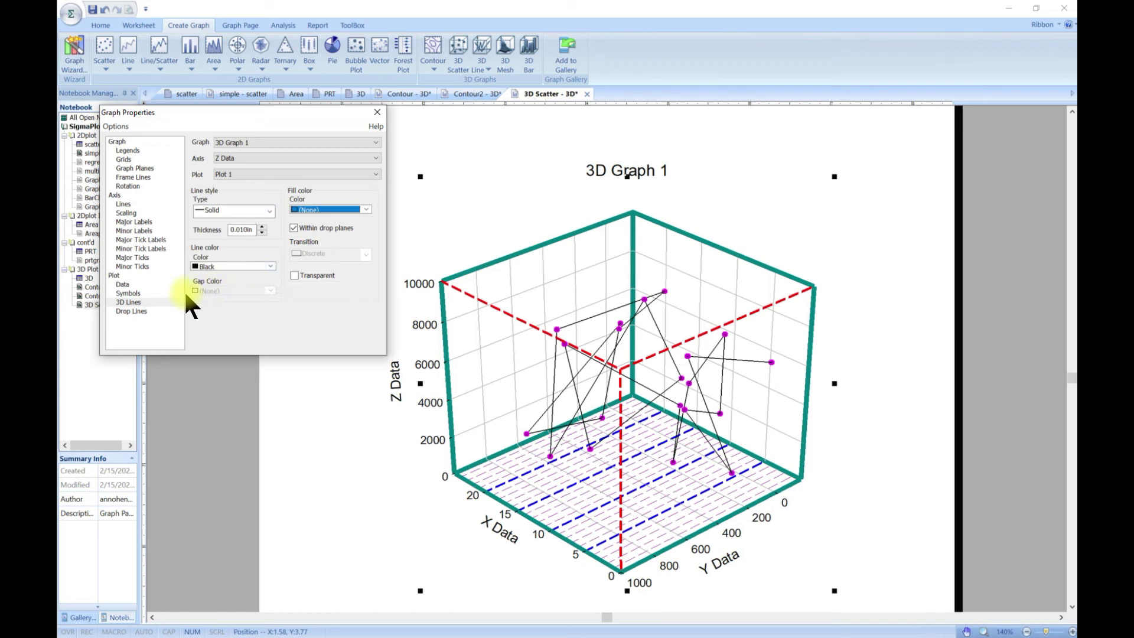
# Step: Try drop lines from the data points to the floor and to a back wall, and turn them off again
pyautogui.click(130, 311)
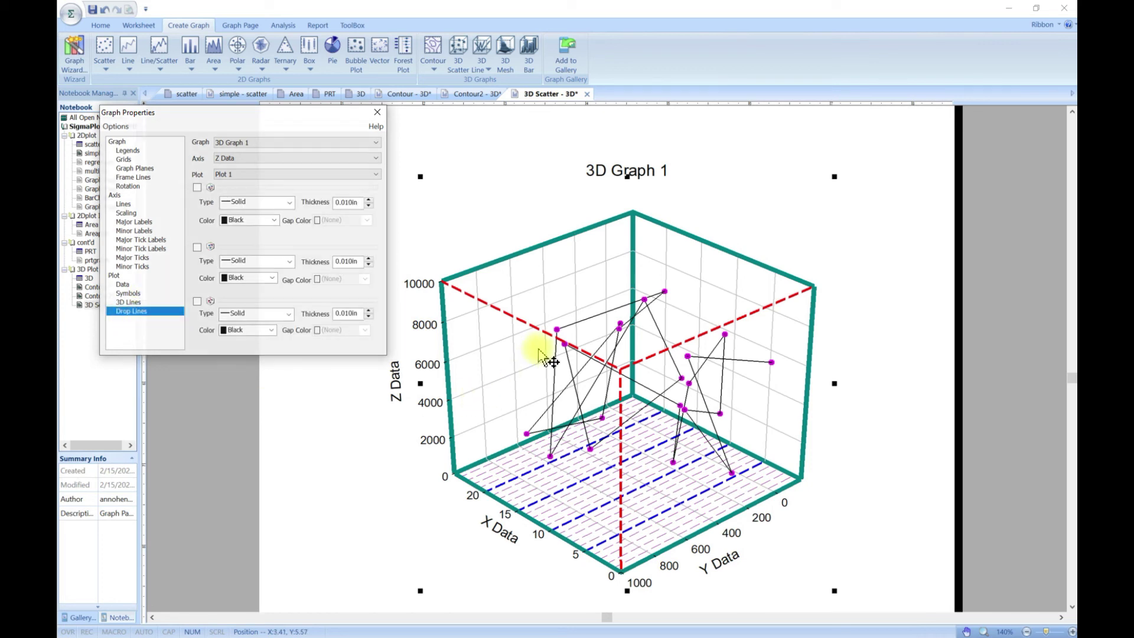
pyautogui.click(196, 188)
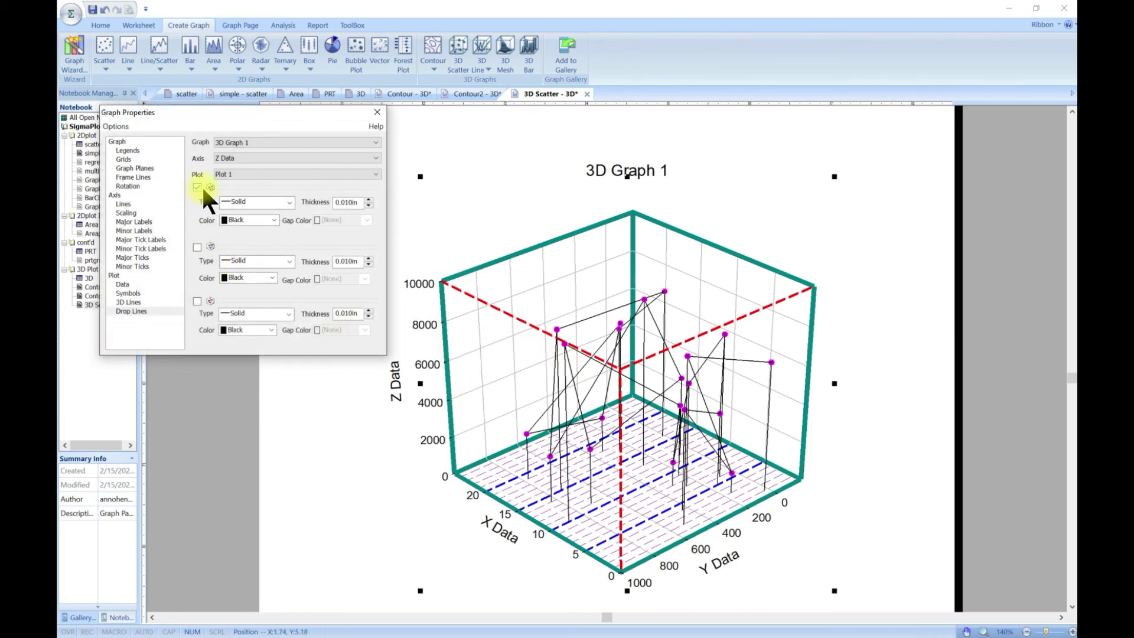
pyautogui.click(196, 246)
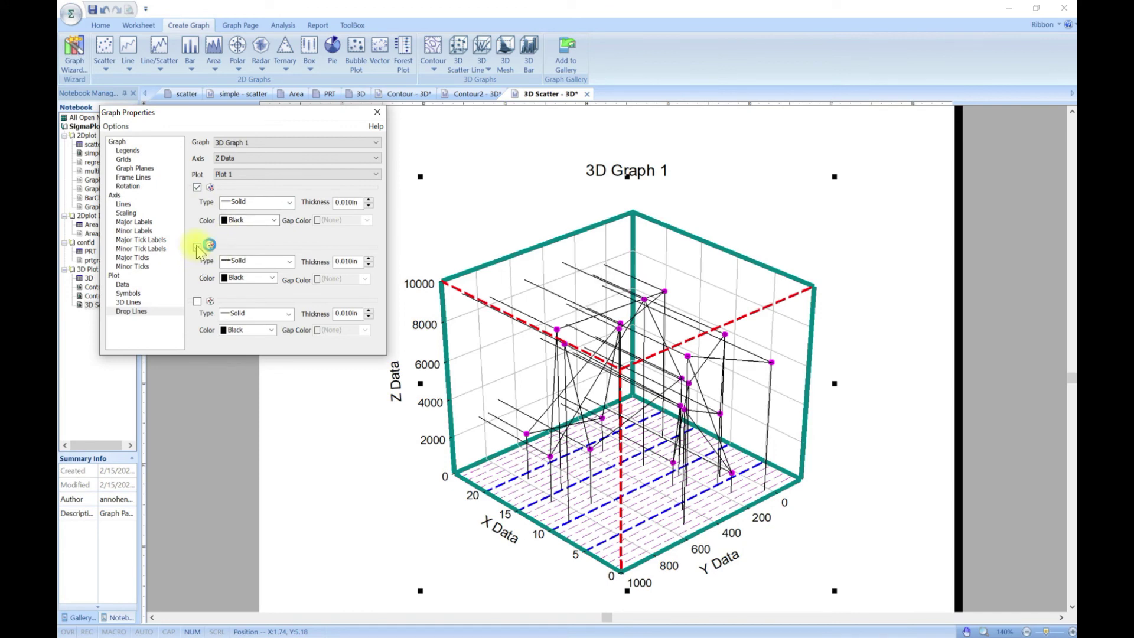
pyautogui.click(197, 188)
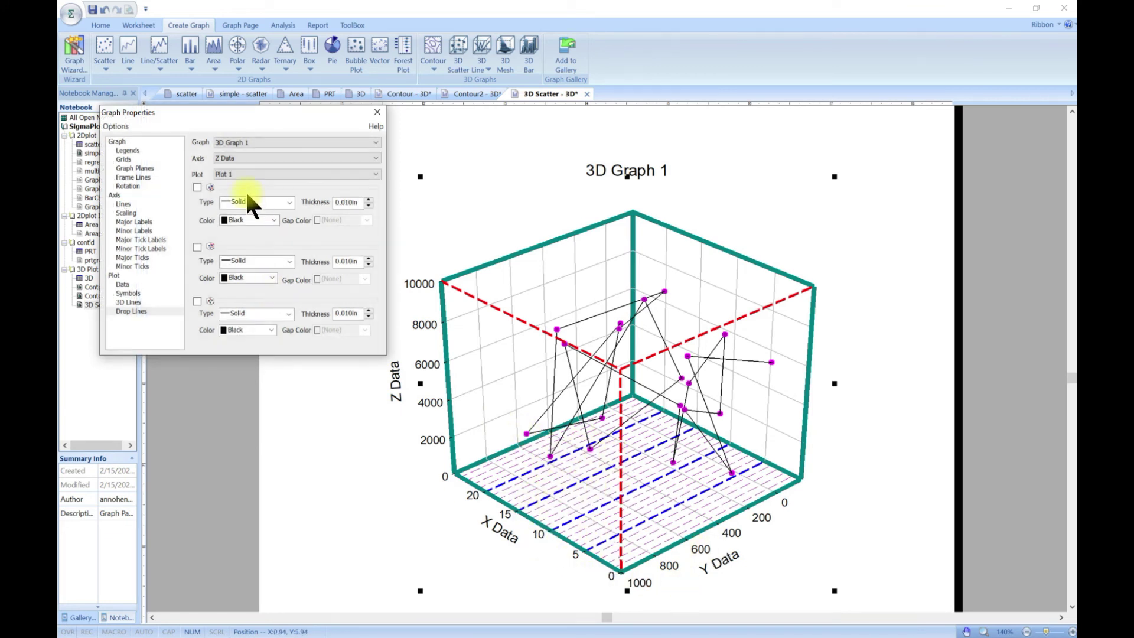
# Step: Try drop lines from the data points to the floor and to each back wall in turn, turn them all off, and close the graph properties
pyautogui.click(197, 188)
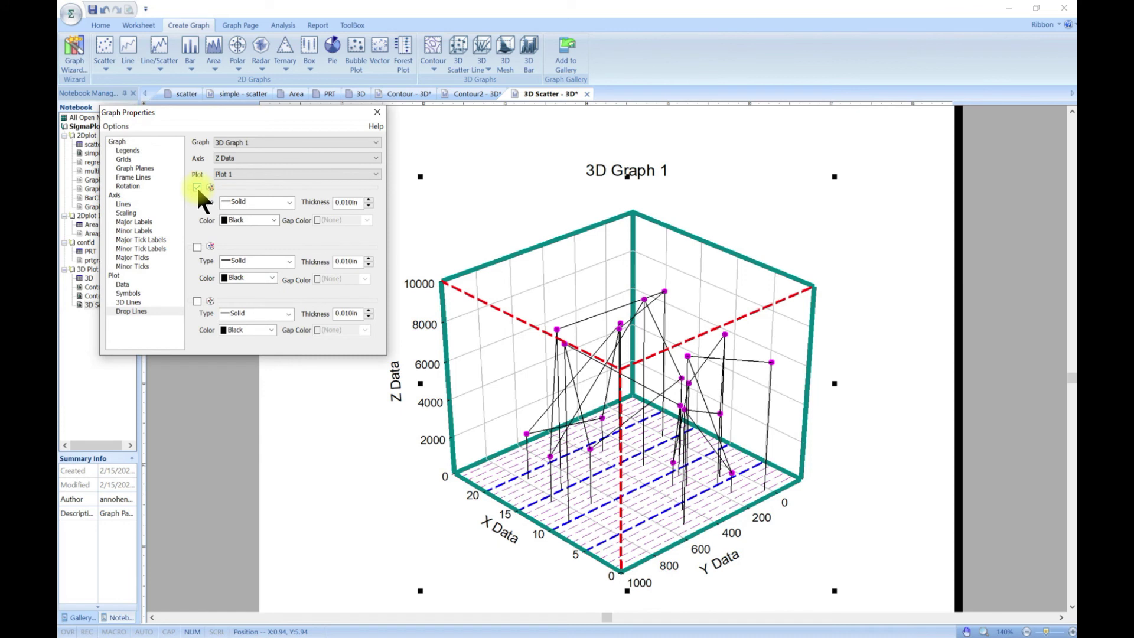
pyautogui.click(198, 188)
pyautogui.click(198, 188)
pyautogui.click(197, 188)
pyautogui.click(197, 247)
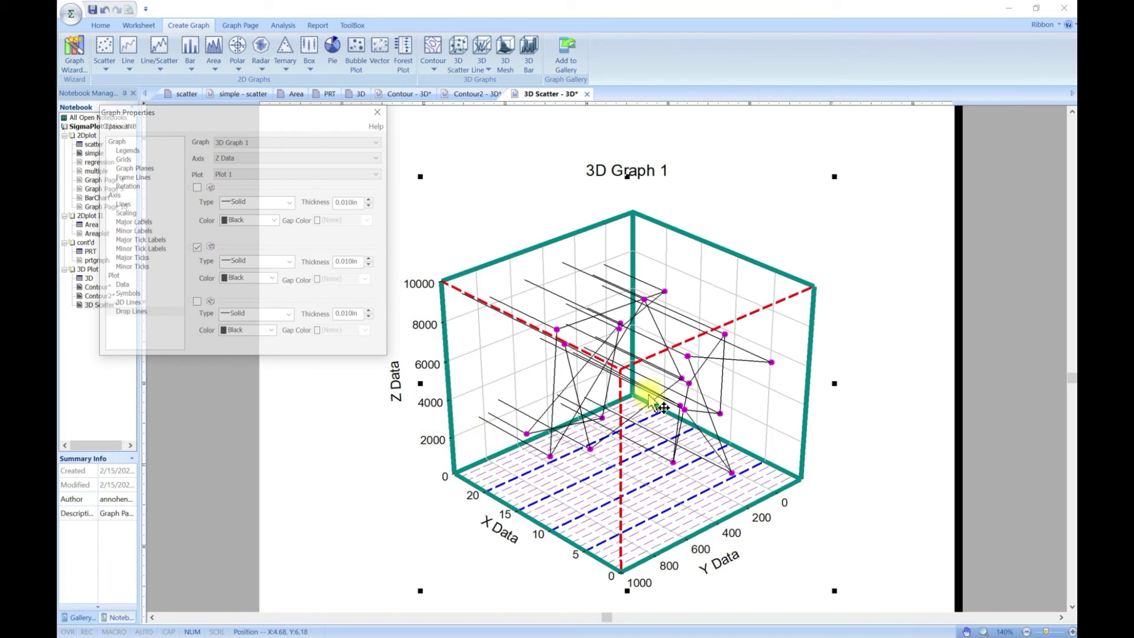
pyautogui.click(197, 247)
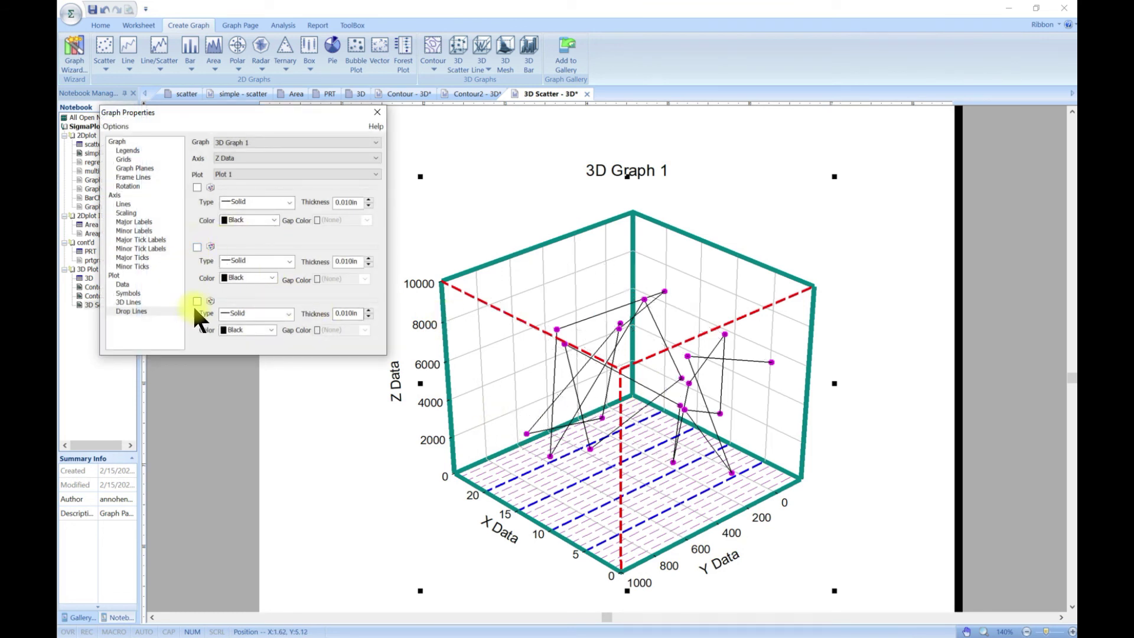
pyautogui.click(242, 306)
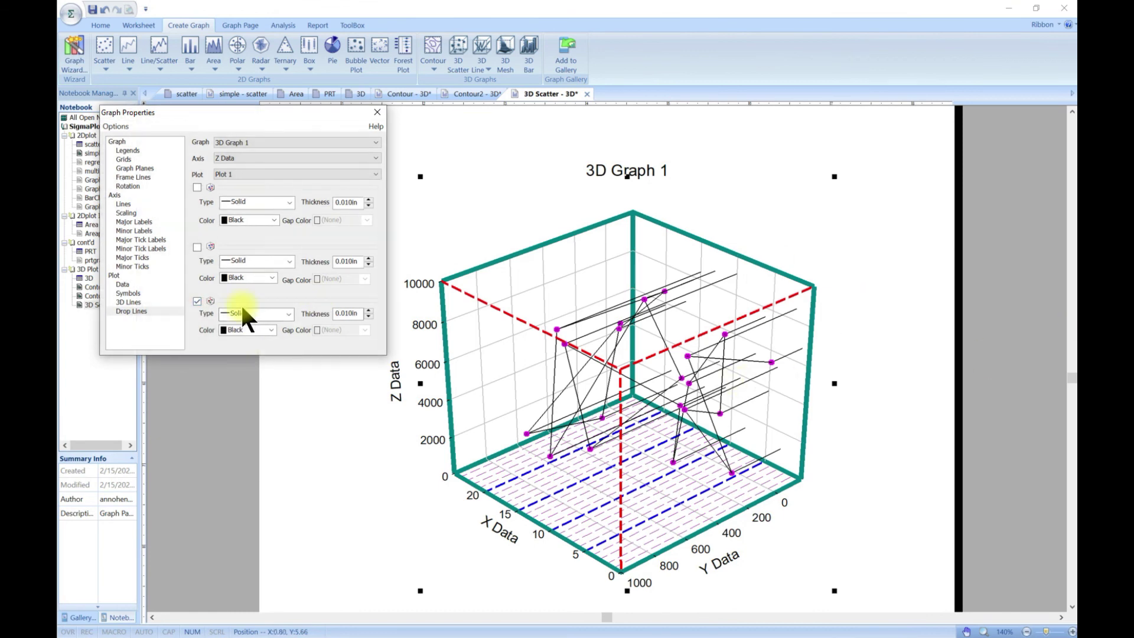
pyautogui.click(197, 302)
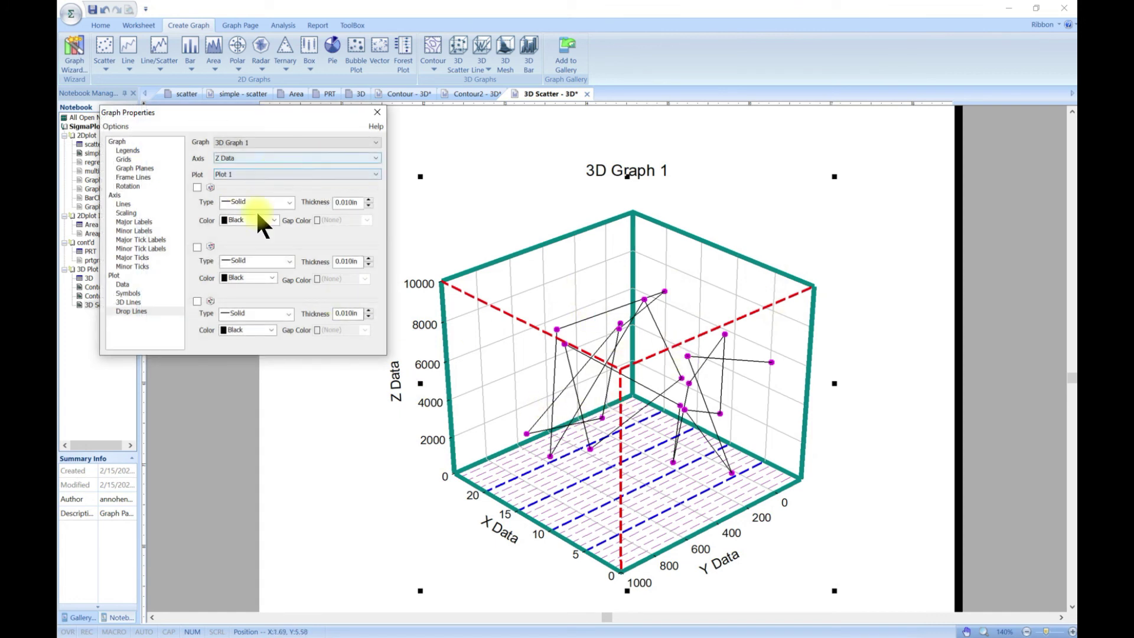
pyautogui.click(598, 359)
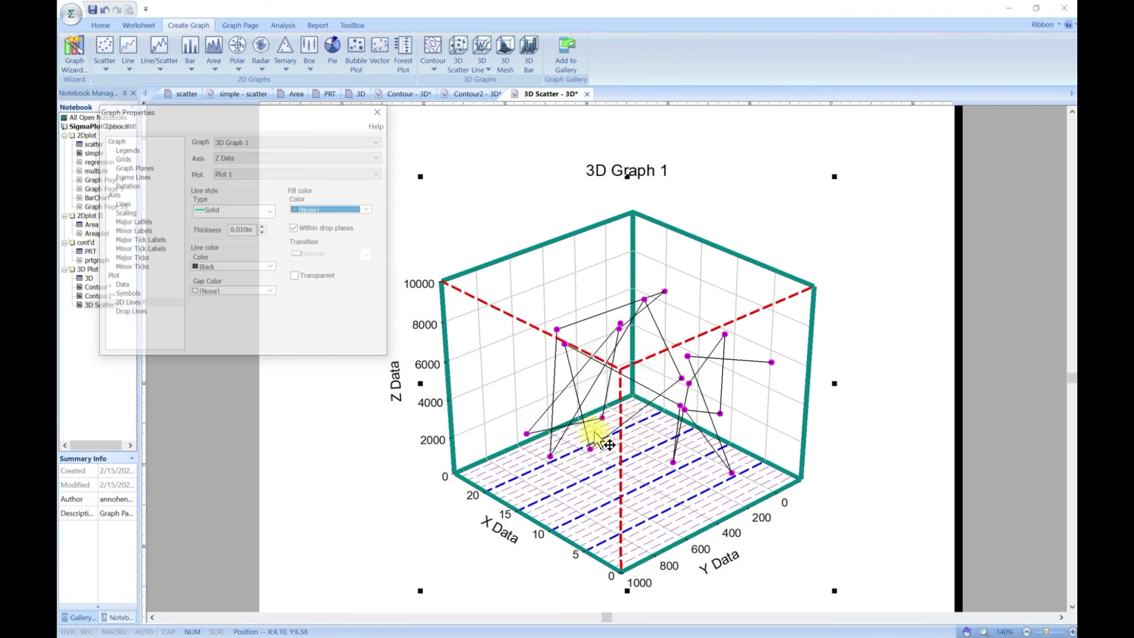
pyautogui.click(377, 112)
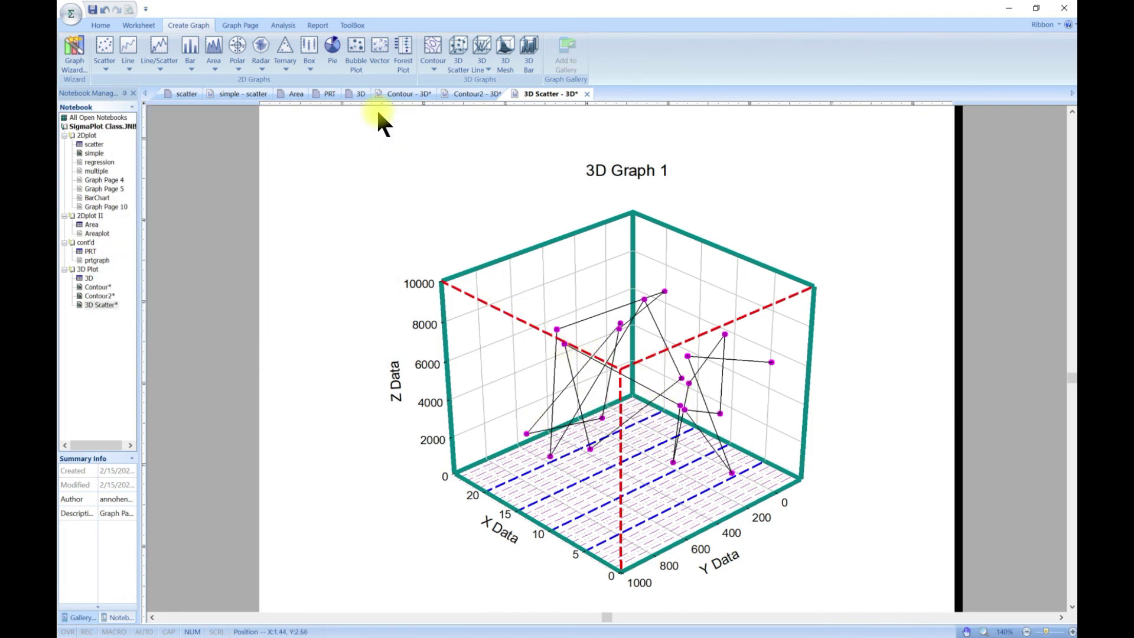
# Step: Modify the 3D scatter plot to use the full worksheet columns 1-X, 2-Y and 3-Z as its X, Y and Z data
pyautogui.rightClick(511, 379)
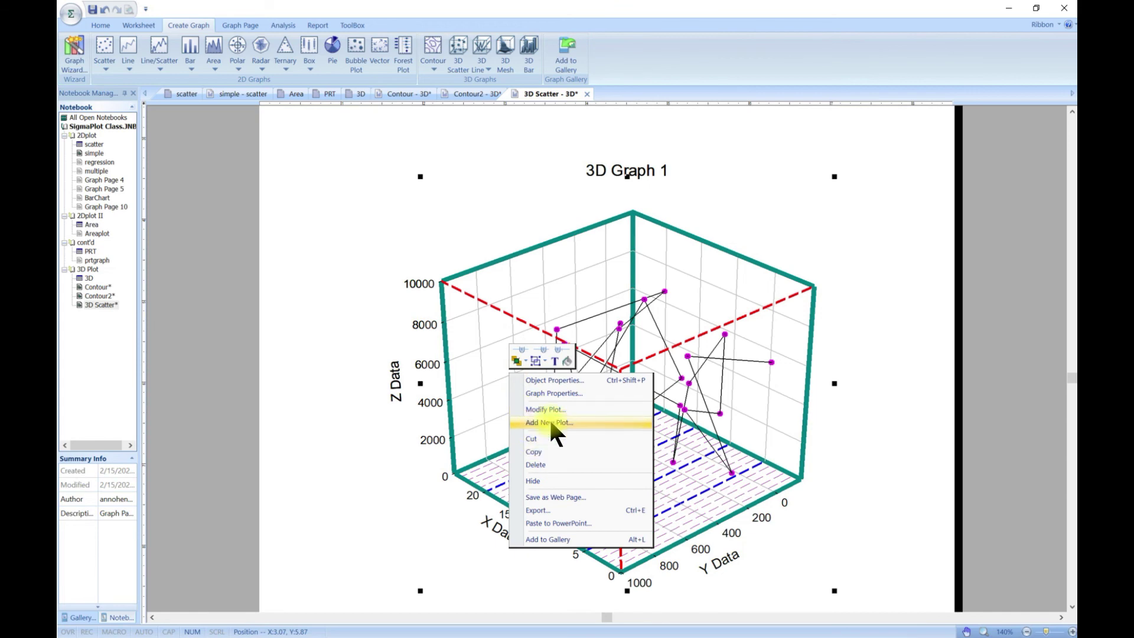
pyautogui.click(554, 409)
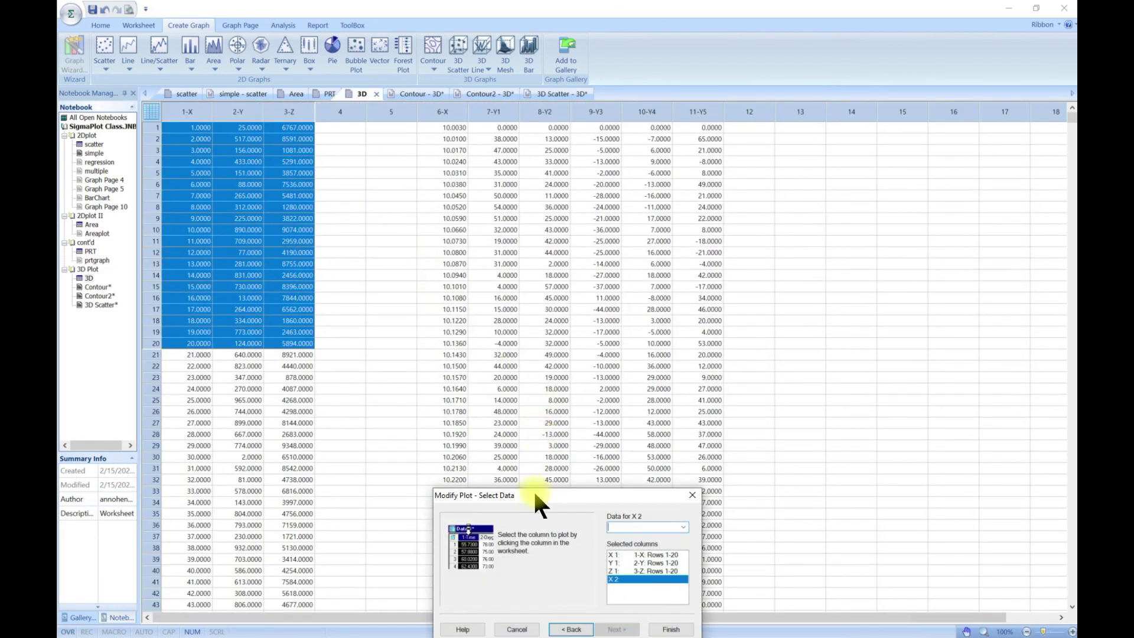
pyautogui.moveTo(534, 492); pyautogui.dragTo(509, 289)
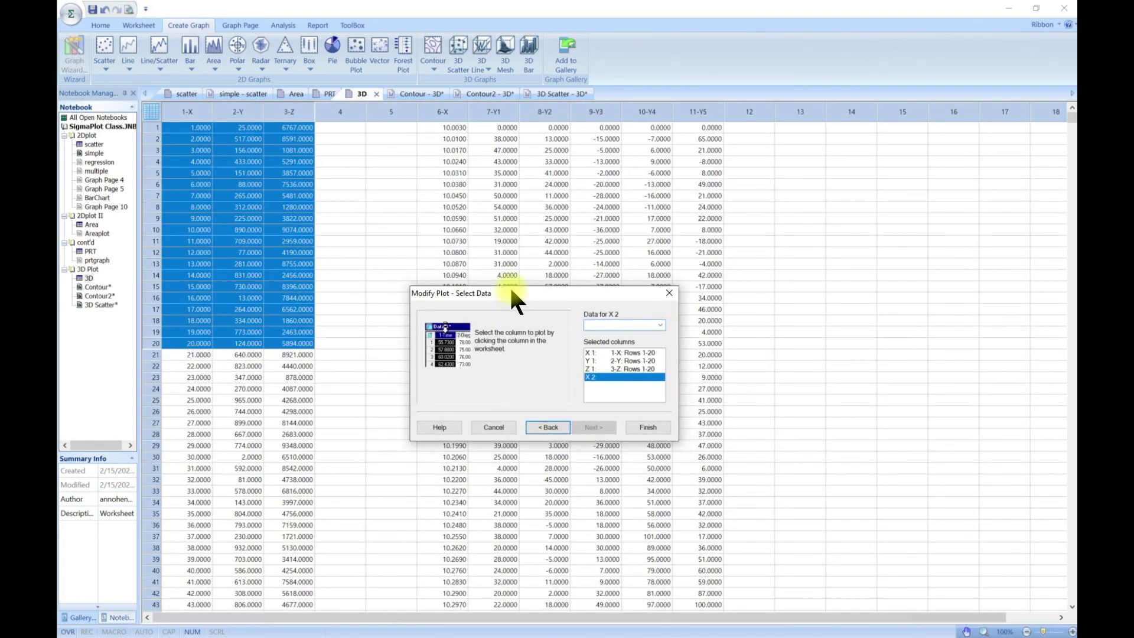
pyautogui.click(647, 353)
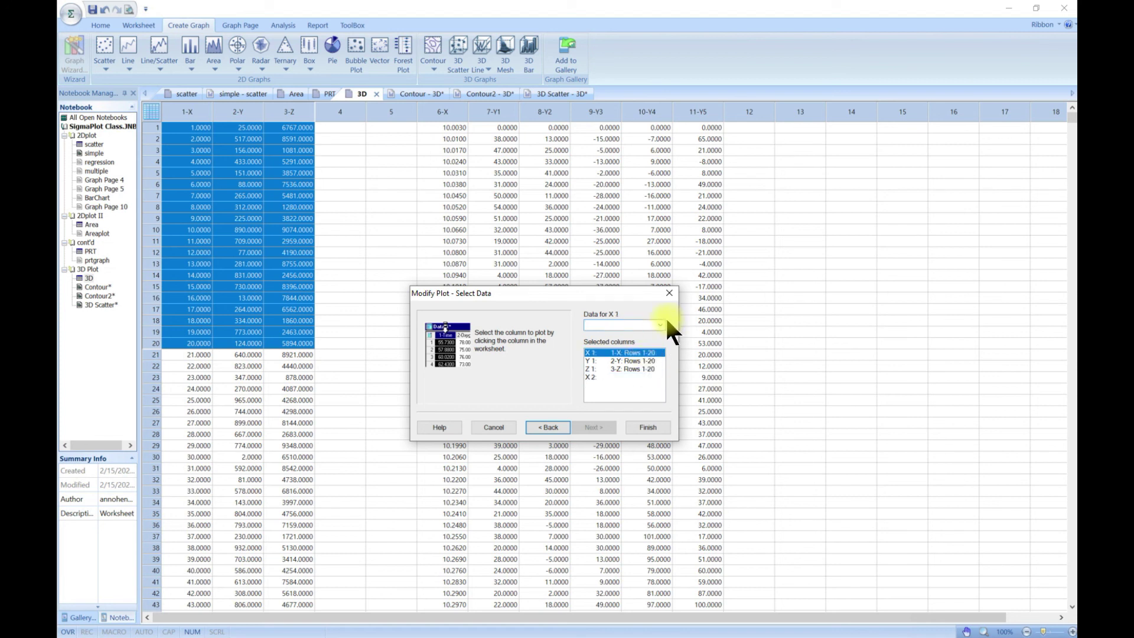
pyautogui.click(663, 320)
pyautogui.click(648, 331)
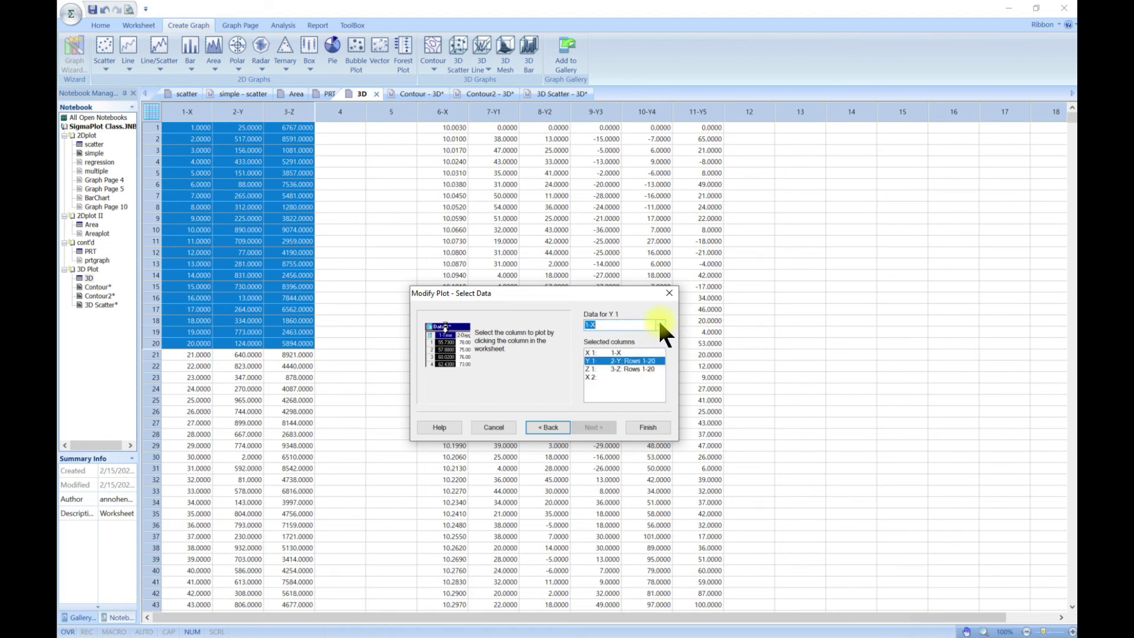
pyautogui.click(660, 324)
pyautogui.click(626, 341)
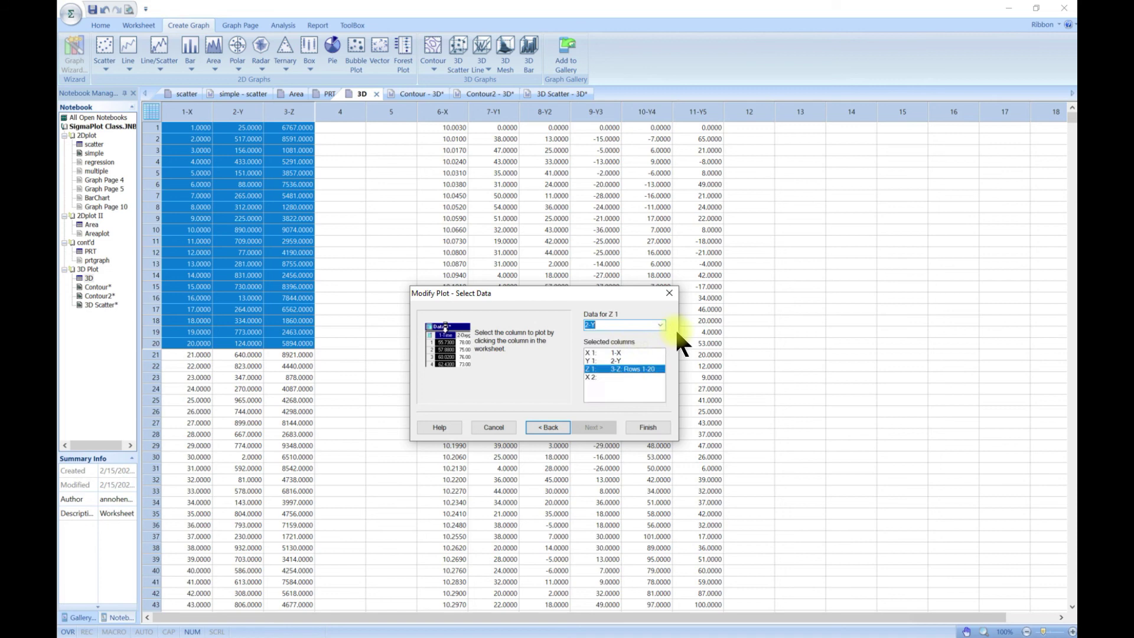
pyautogui.click(660, 325)
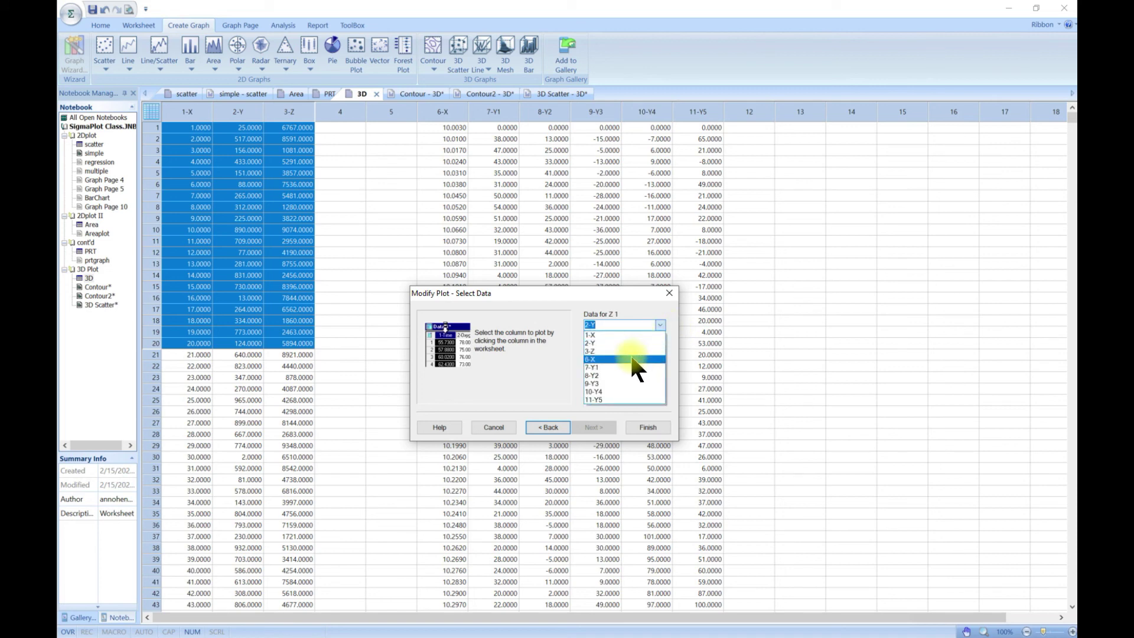
pyautogui.click(630, 351)
pyautogui.click(644, 427)
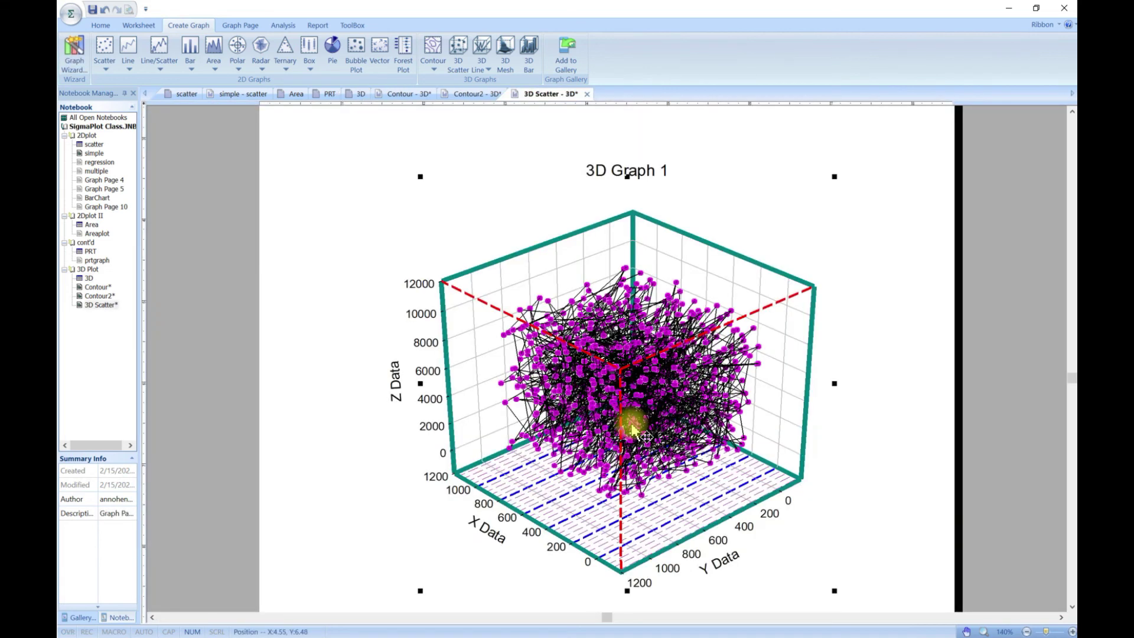